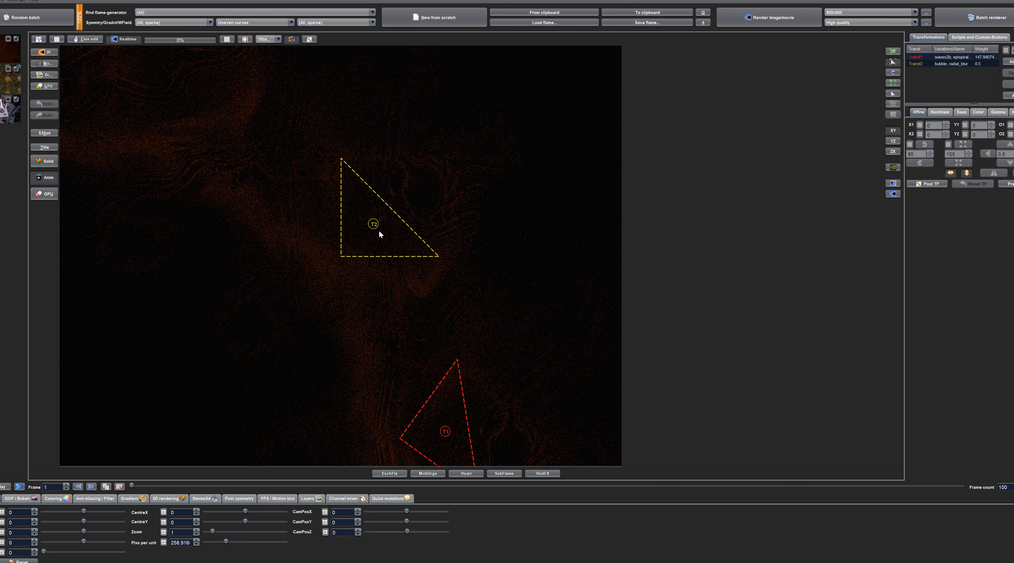
- Move the T2 triangle up and to the right, and rotate it clockwise by about 30 degrees
drag(375, 226, 542, 153)
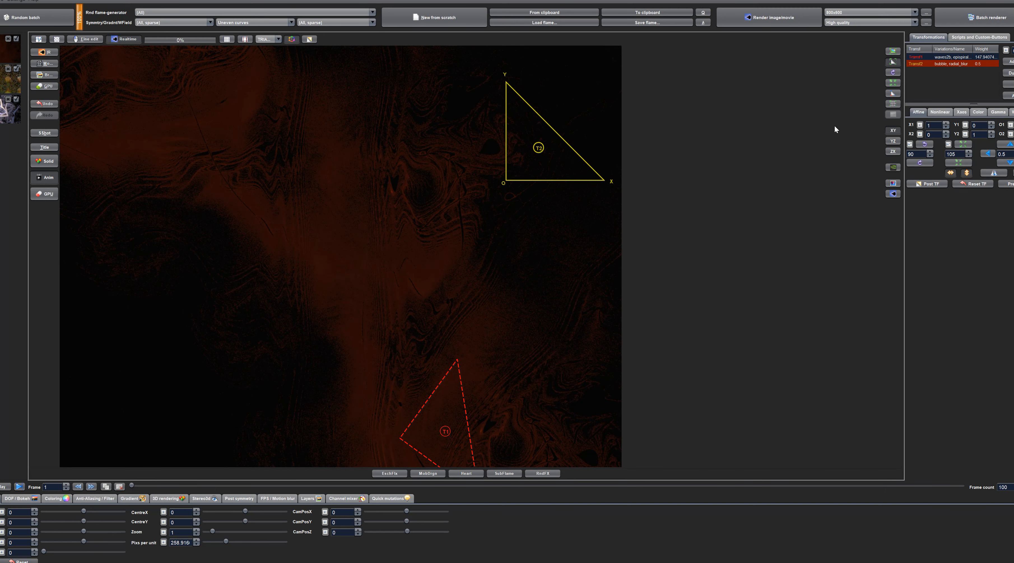
click(893, 73)
drag(517, 213, 370, 161)
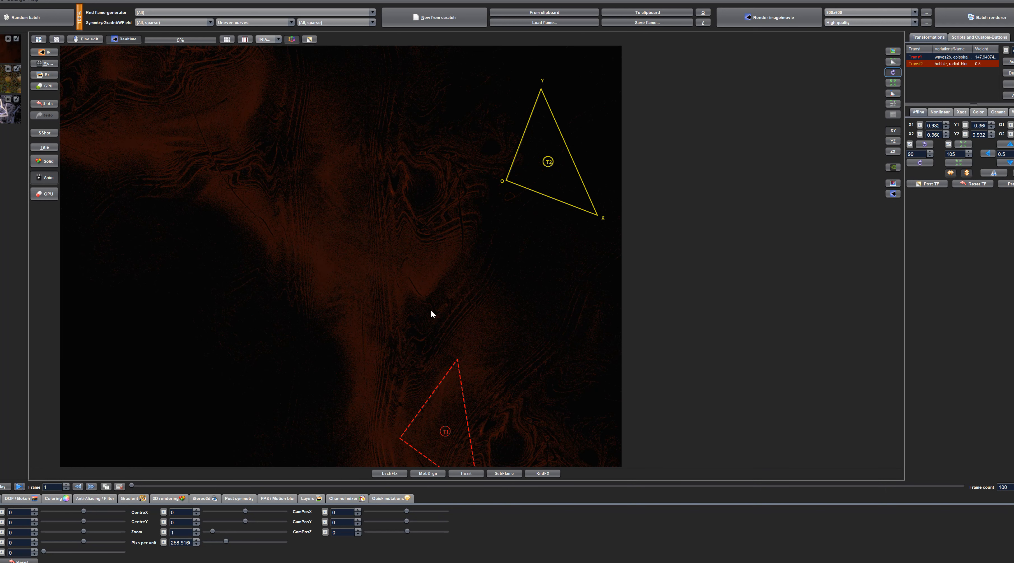
drag(562, 216, 526, 233)
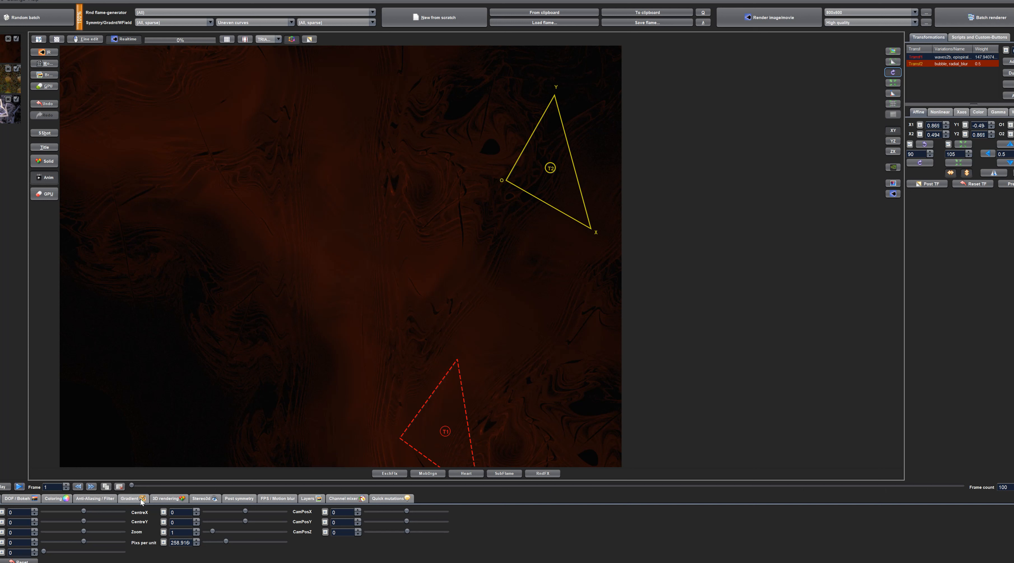
- Look through the built-in gradients of flam3-palettes.xml in the gradient library
click(130, 498)
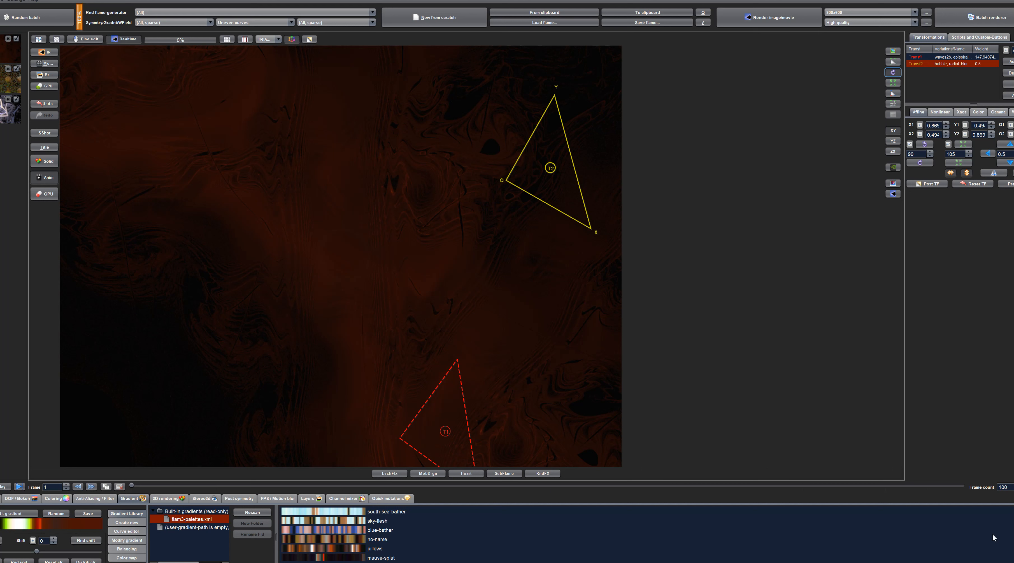
scroll(324, 534, down, 20)
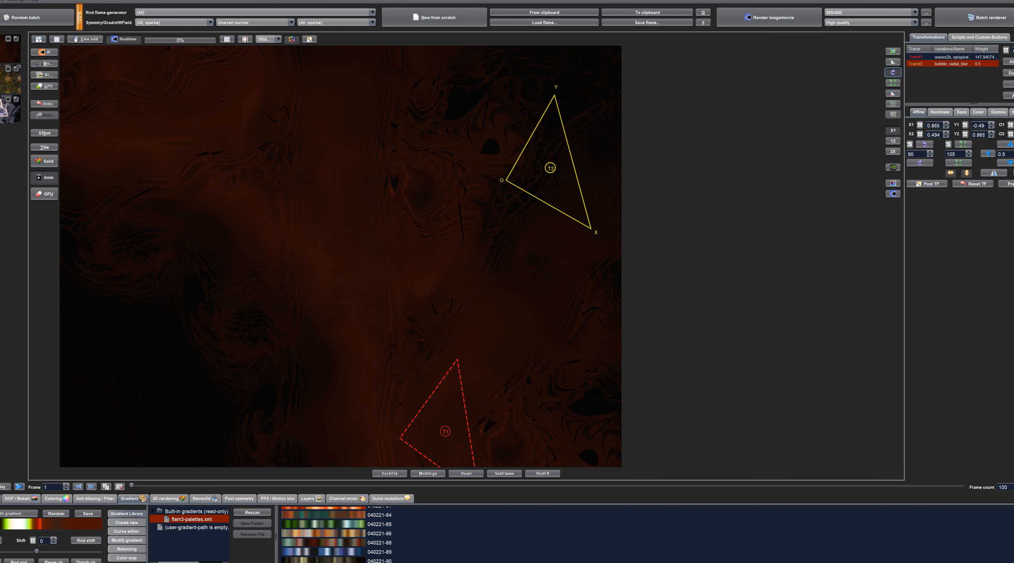
scroll(323, 534, down, 20)
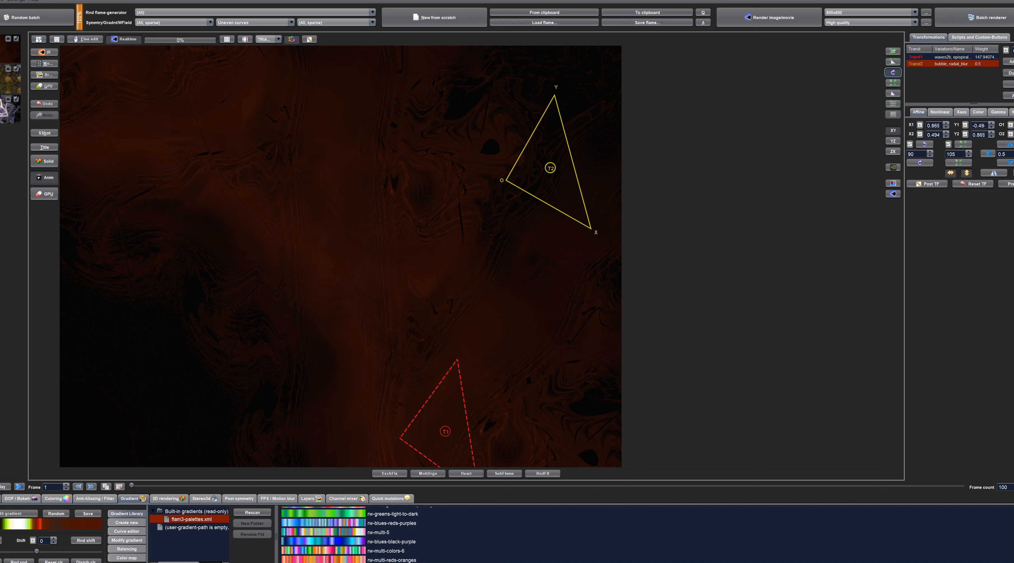
scroll(323, 534, up, 20)
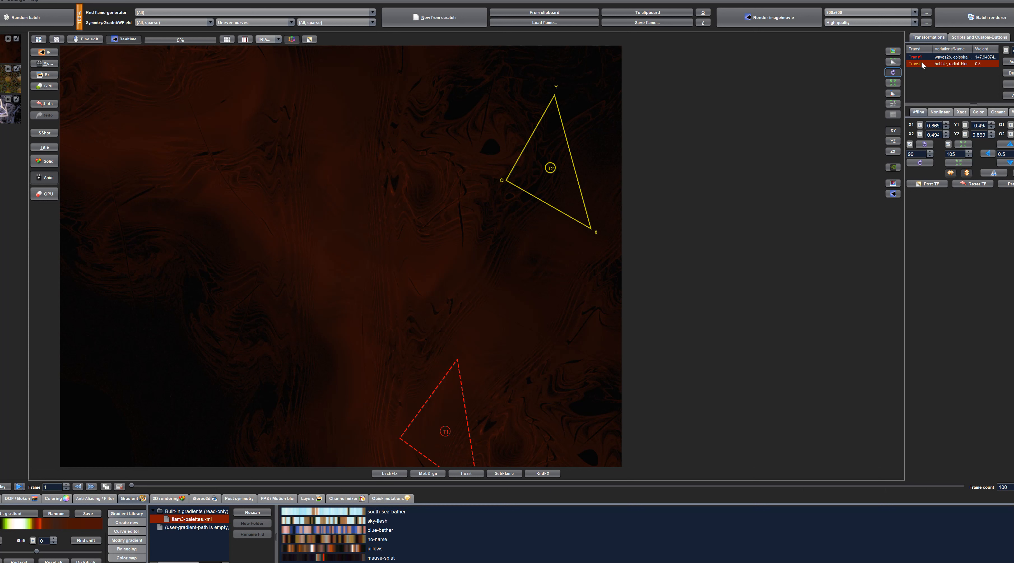
- Set the flame's render resolution to 1920x1080 and bring up its list of layers
click(914, 14)
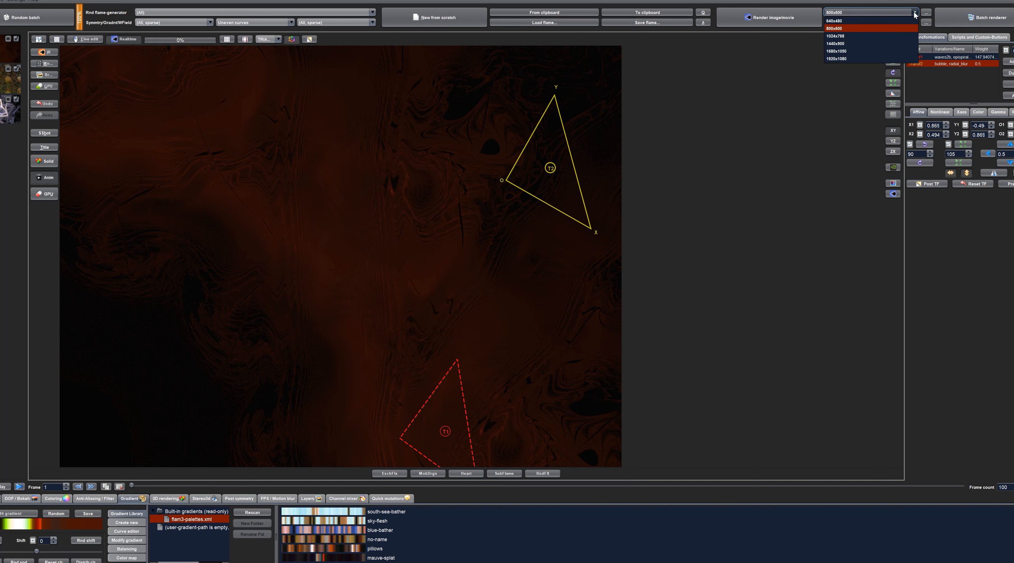
click(858, 60)
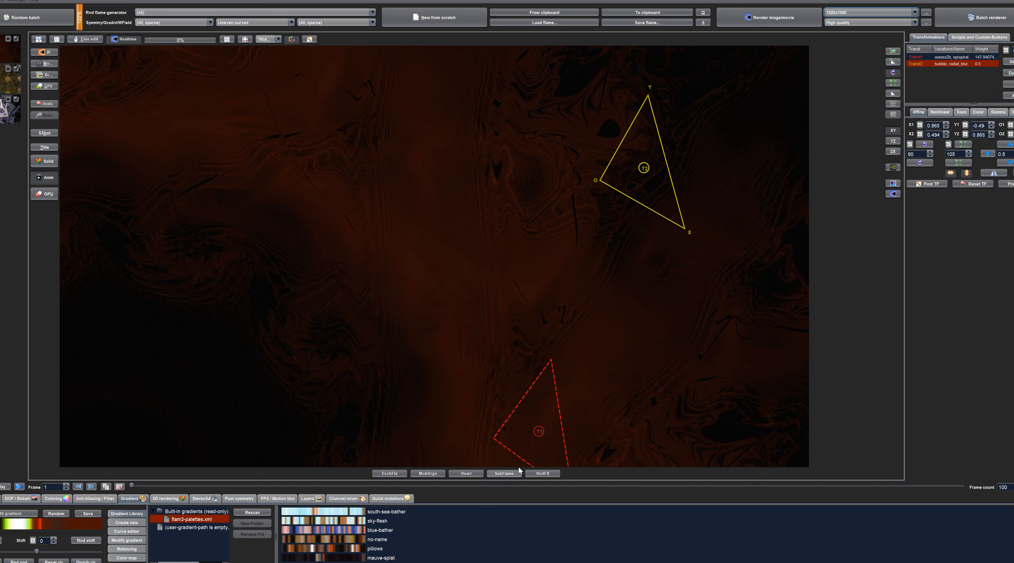
click(310, 498)
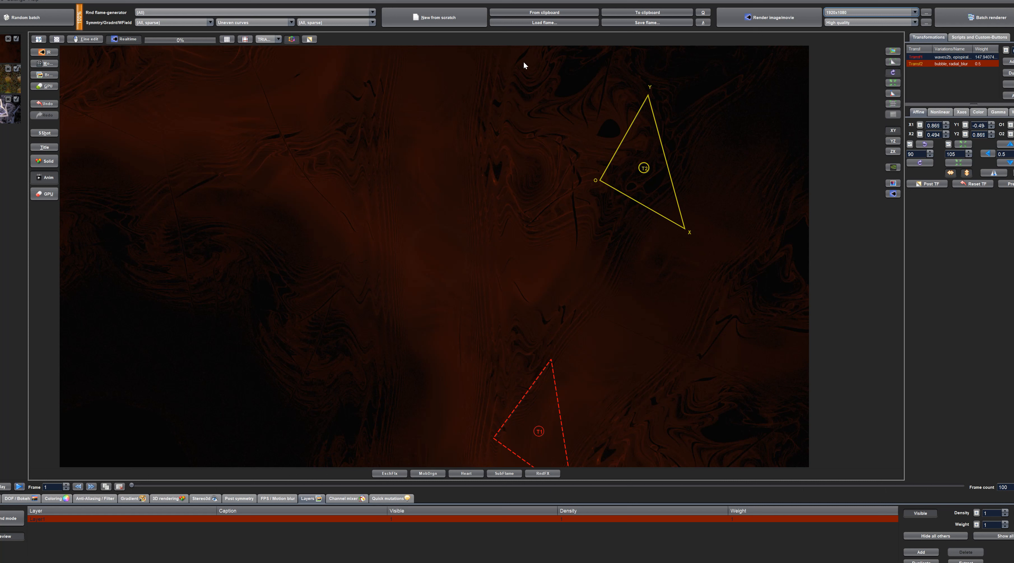
- Load the flame file PCflame95.flame from the Documents folder after previewing Pcflame96.flame
click(531, 22)
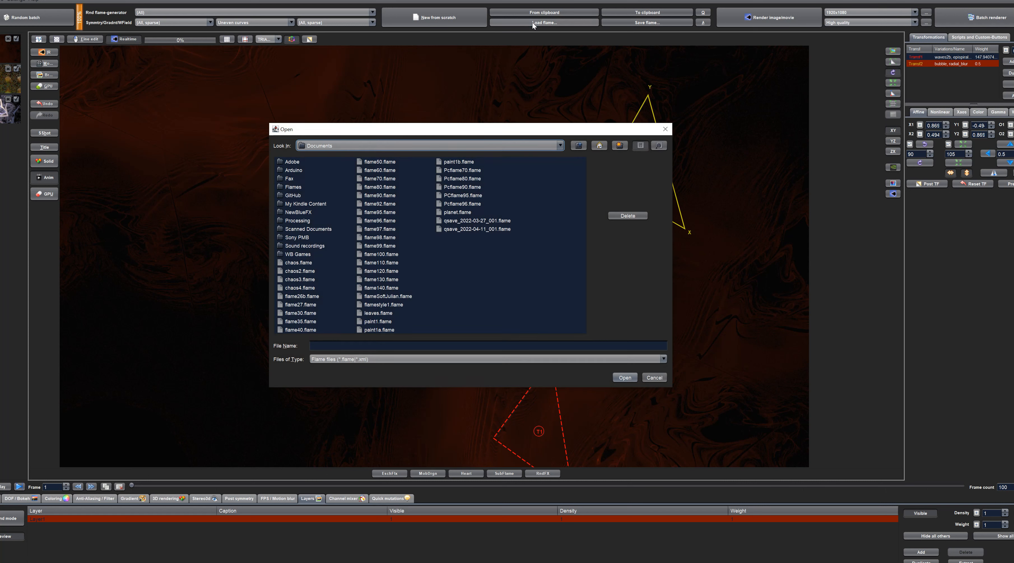
click(476, 202)
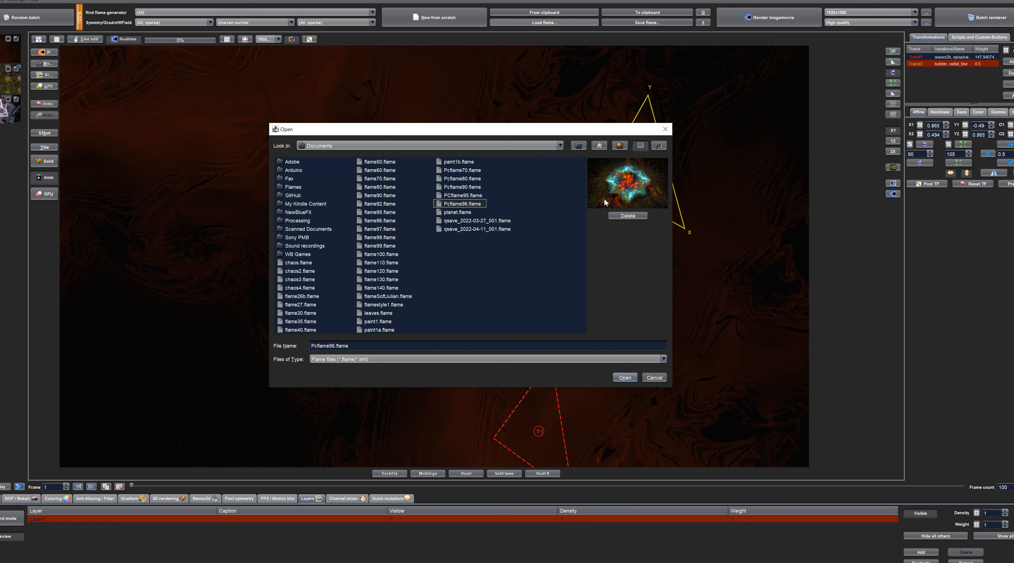
click(476, 196)
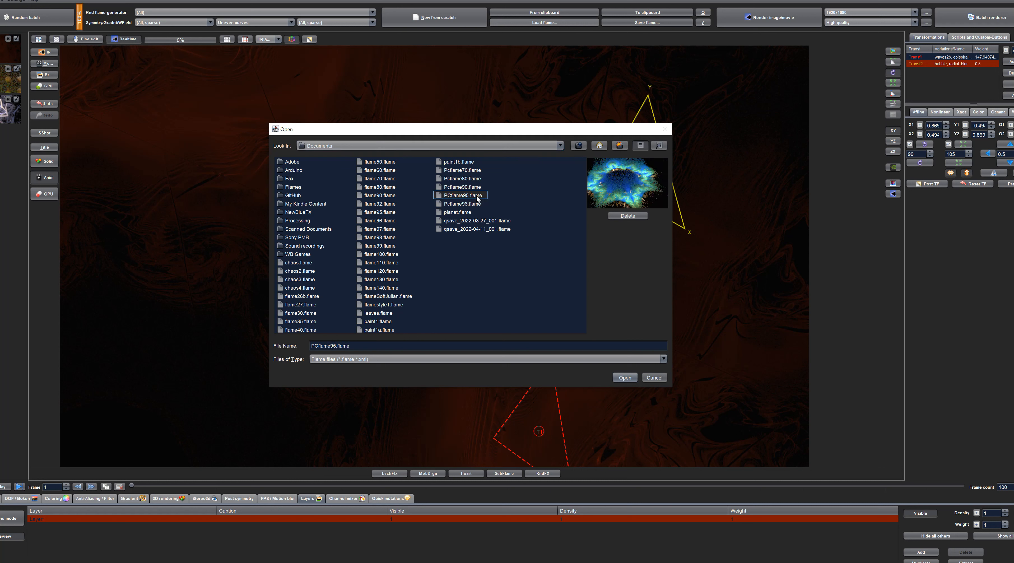
click(625, 377)
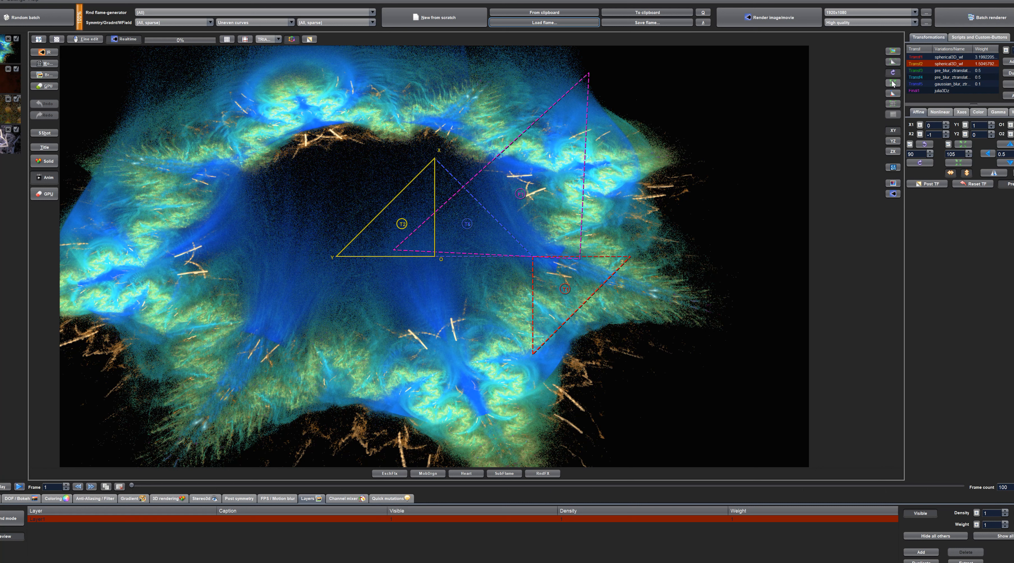
- Examine the flame's second and first transforms and its camera settings
click(921, 63)
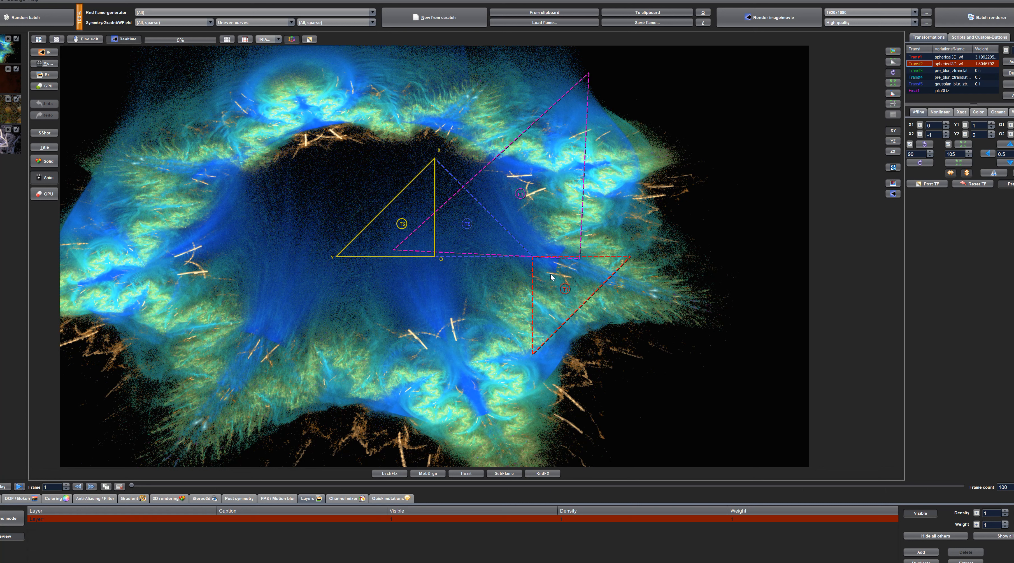
click(921, 57)
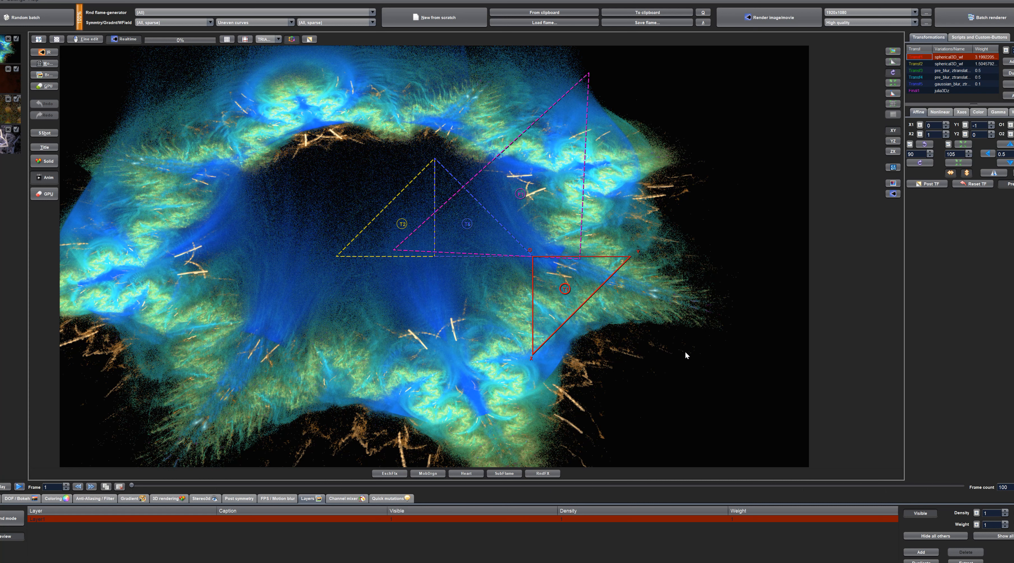
click(1, 499)
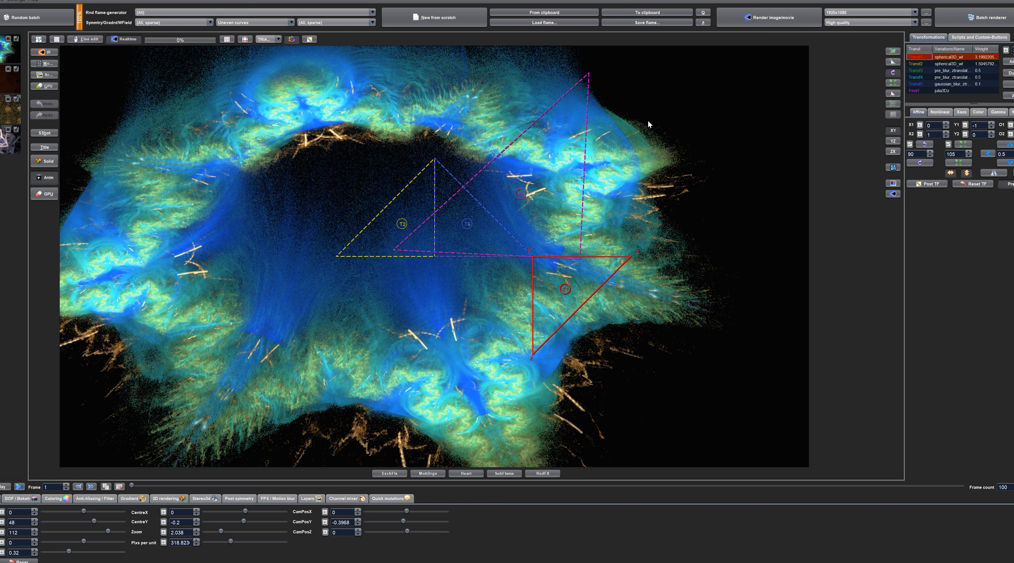
- Load the flame file Pcflame96.flame from the Documents folder
click(534, 23)
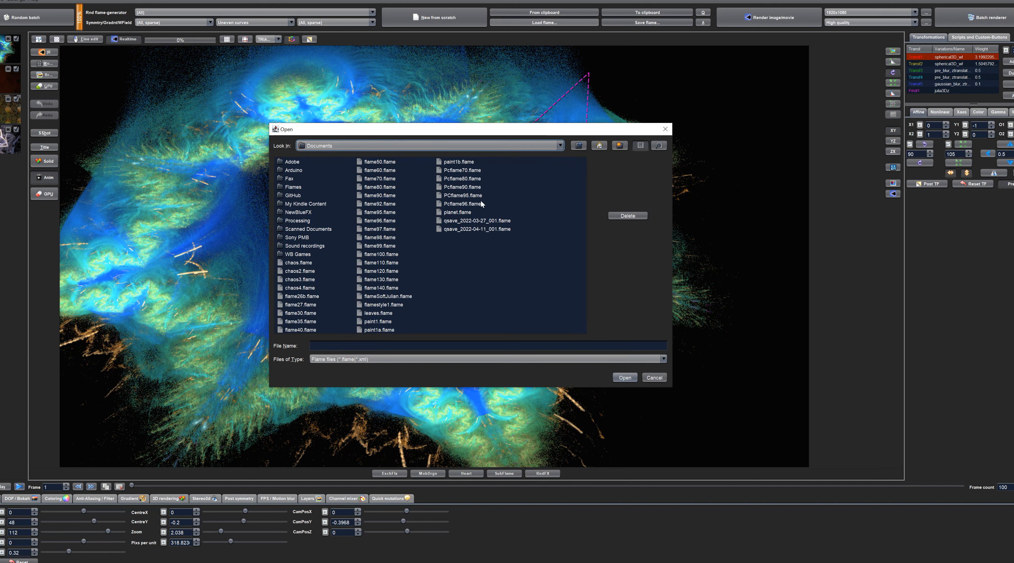
click(474, 202)
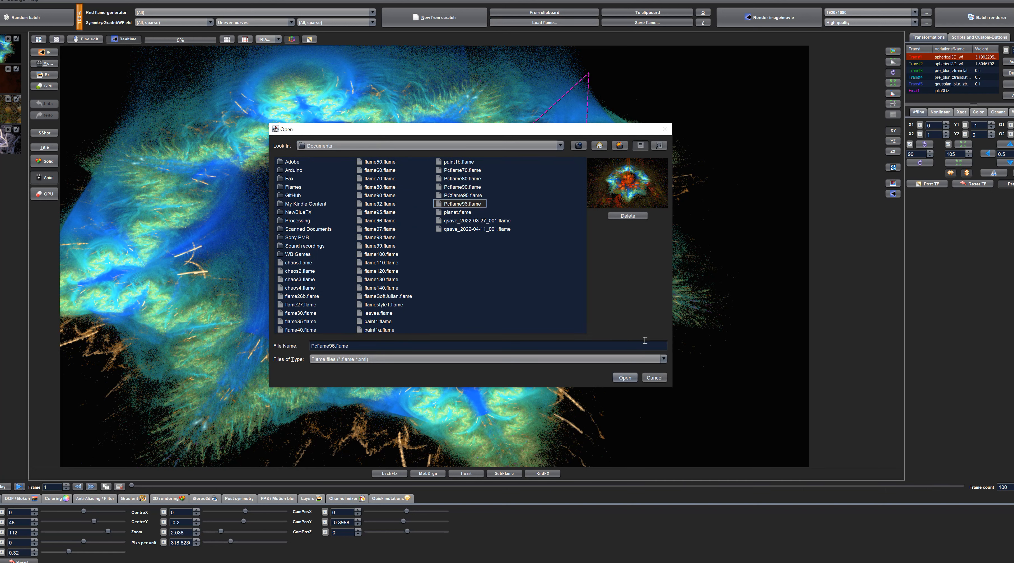
click(626, 377)
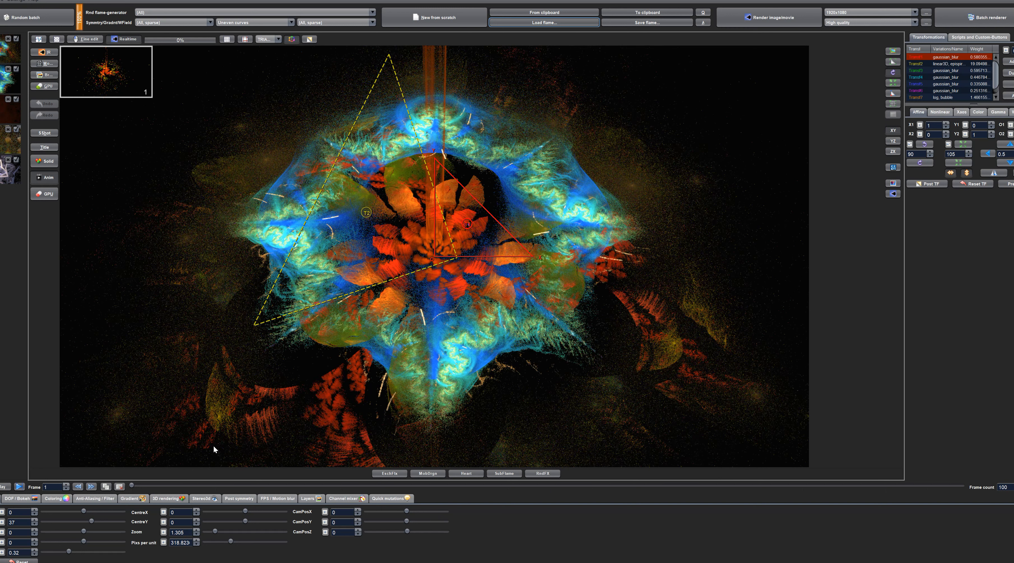
- View Layer2 and Layer1 of the flame each in isolation, restoring the visibility of all layers after each
click(310, 500)
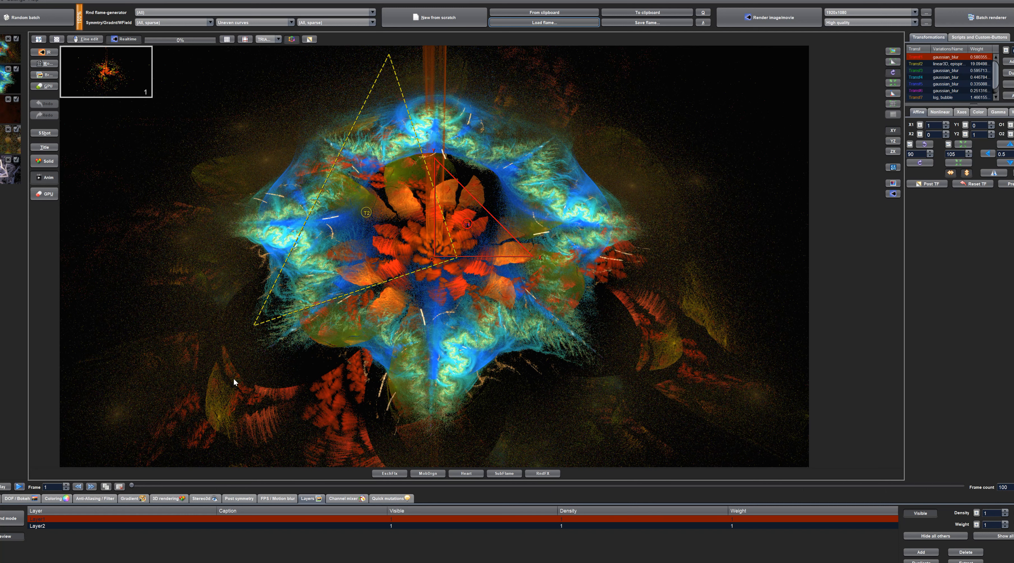
click(158, 526)
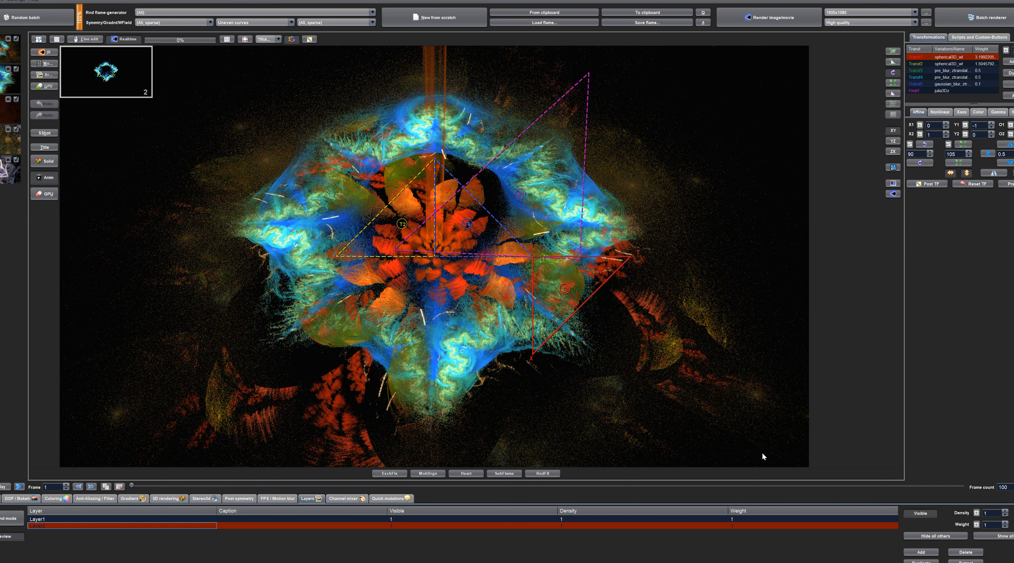
click(931, 539)
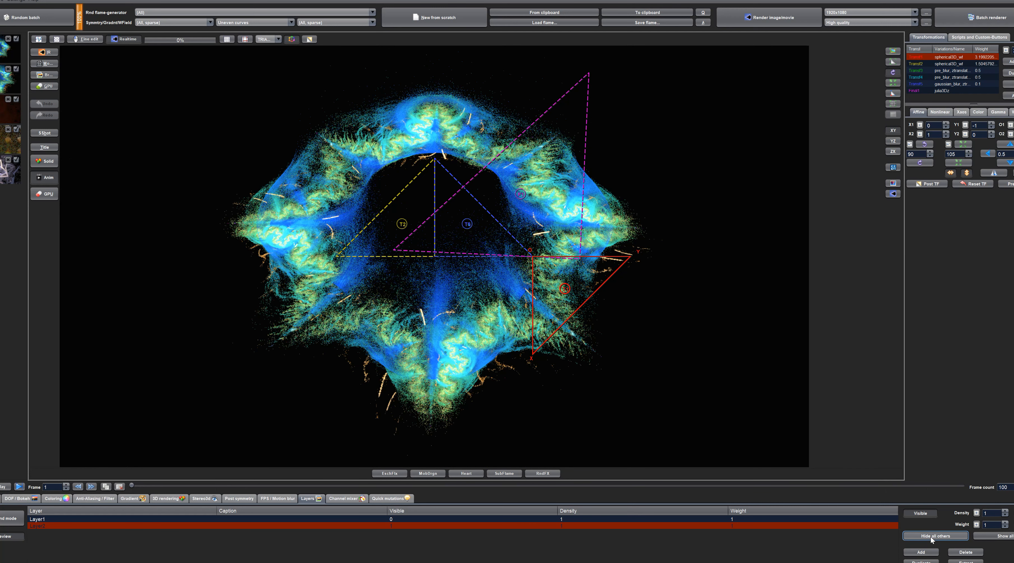
click(997, 540)
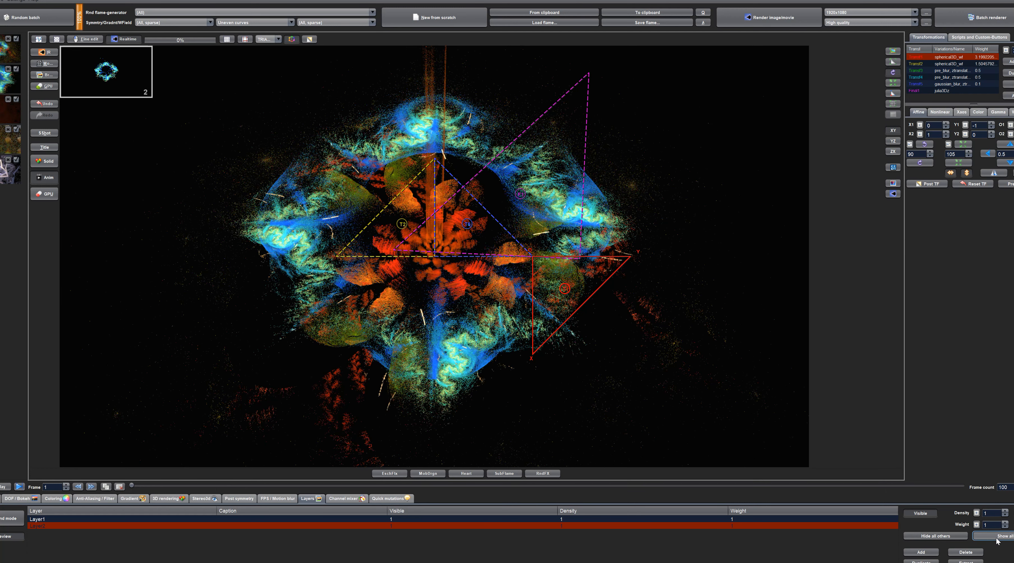
click(784, 519)
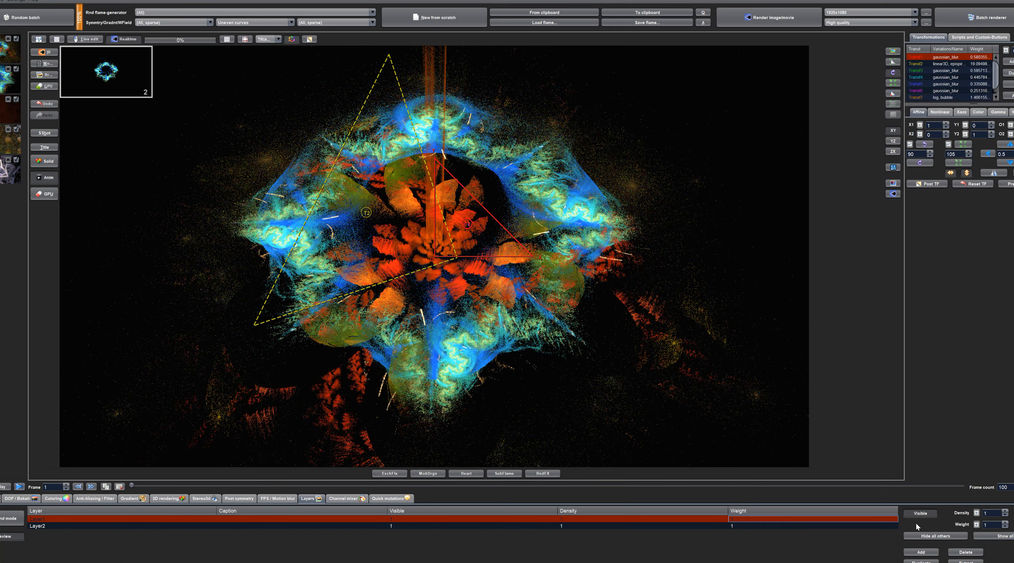
click(937, 535)
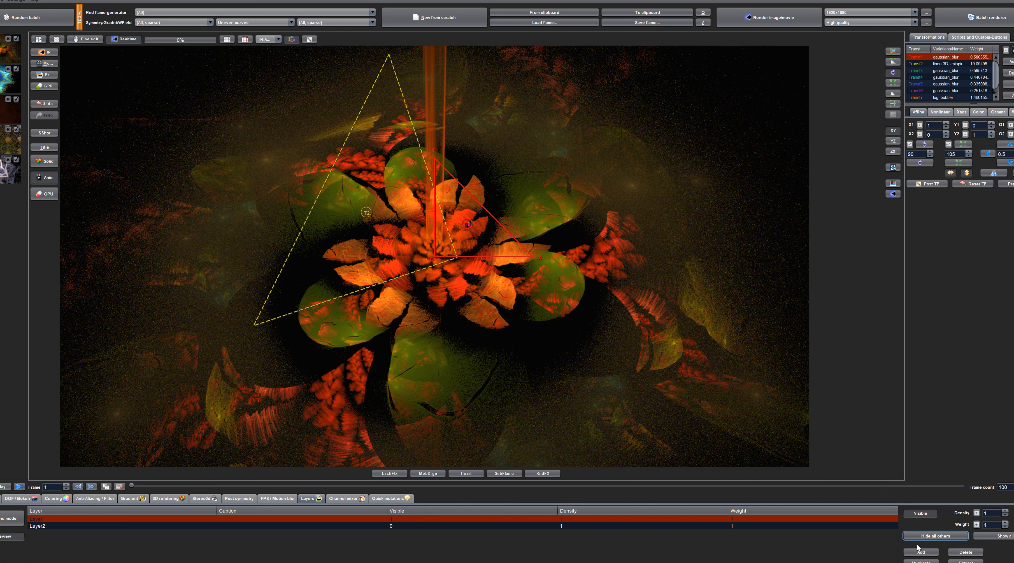
click(1002, 536)
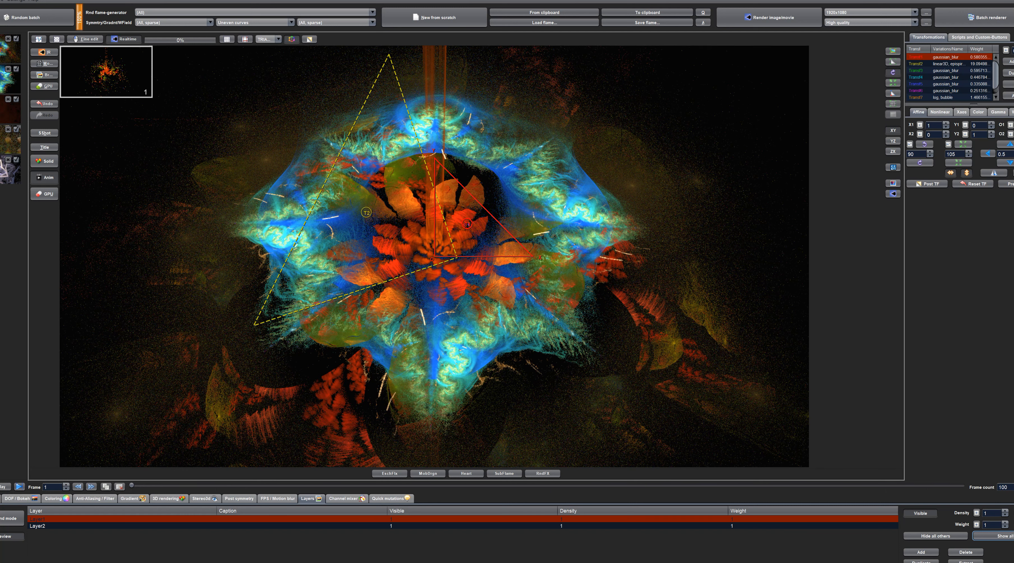
- Switch to Photoshop Elements and activate the Clone Stamp tool, followed by the Smudge tool
key(alt+Tab)
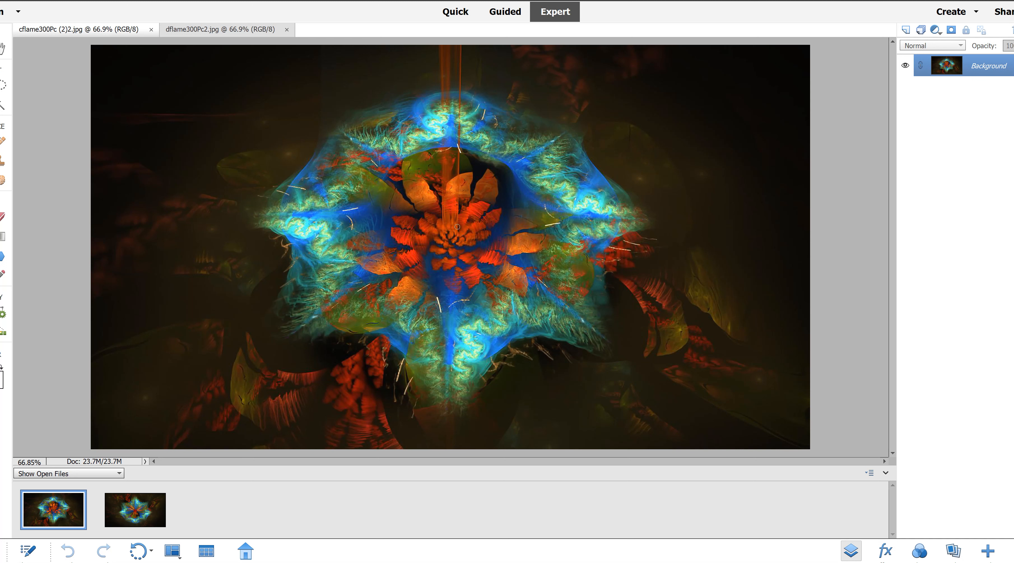
click(3, 162)
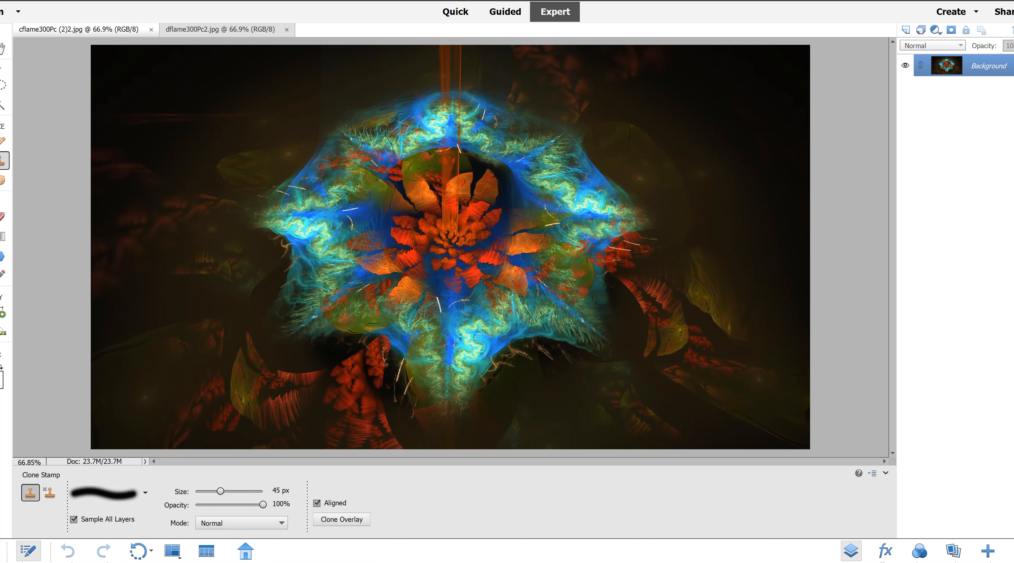
key(r)
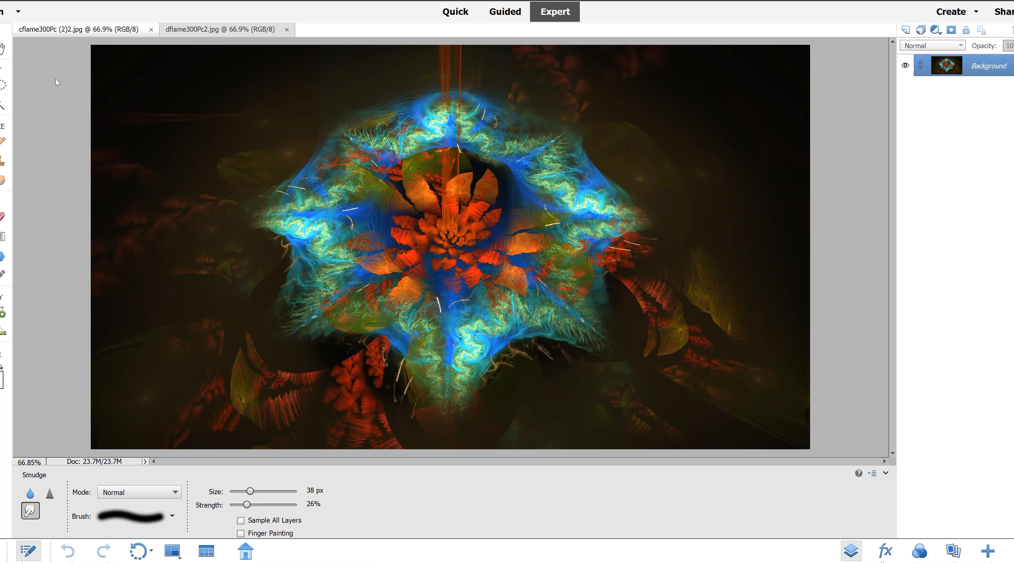
- Try a custom Warp on the flame image, pulling the inner mesh and folding the upper-right corner inward, and cancel the transform
click(56, 1)
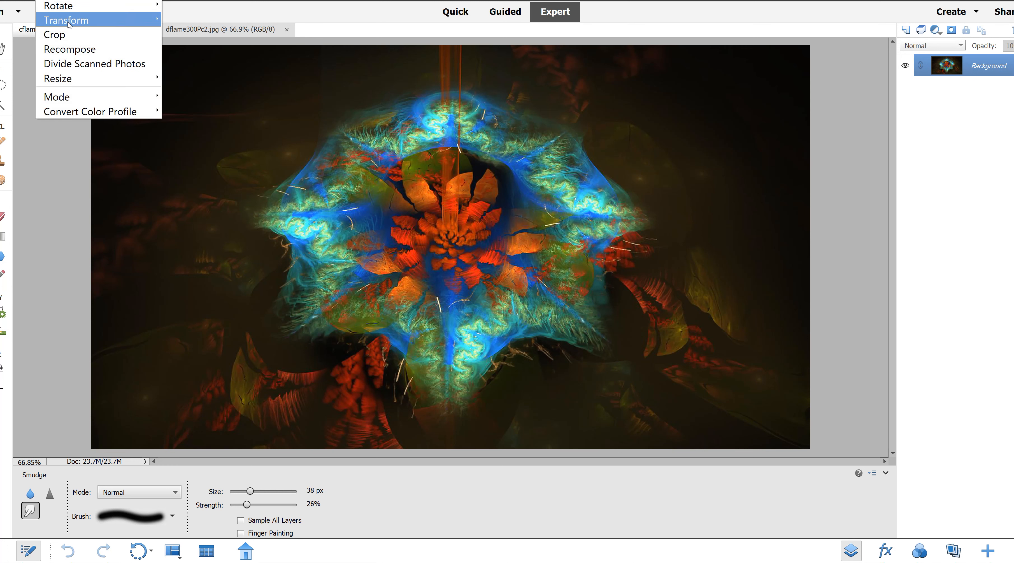
mouse_move(100, 25)
mouse_move(158, 20)
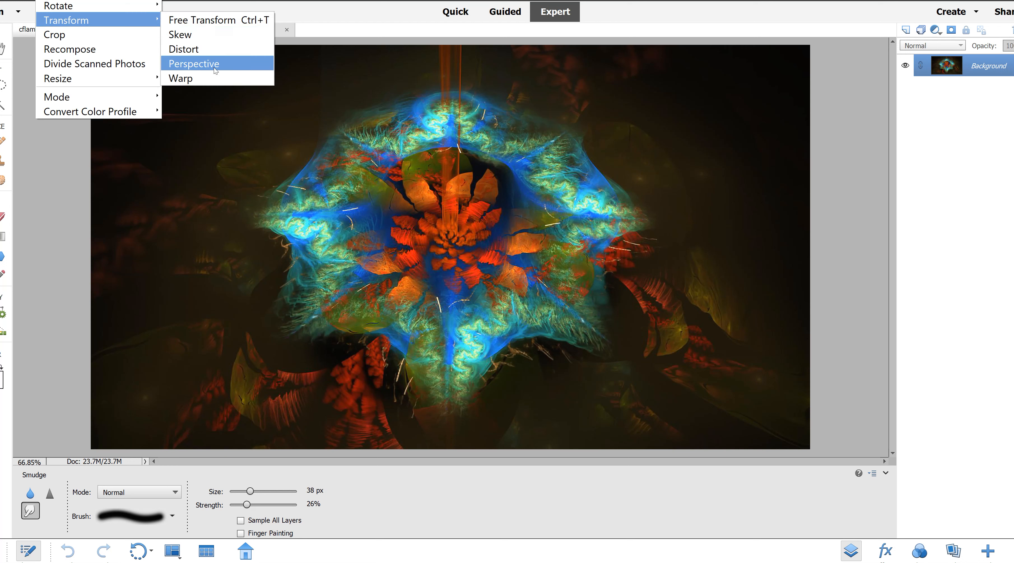
click(208, 79)
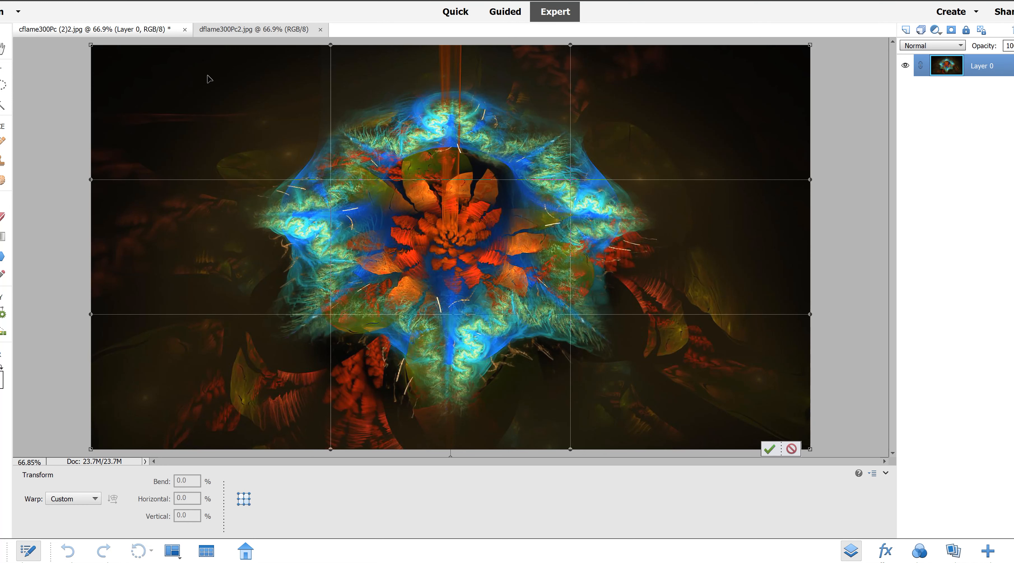
drag(330, 179, 256, 181)
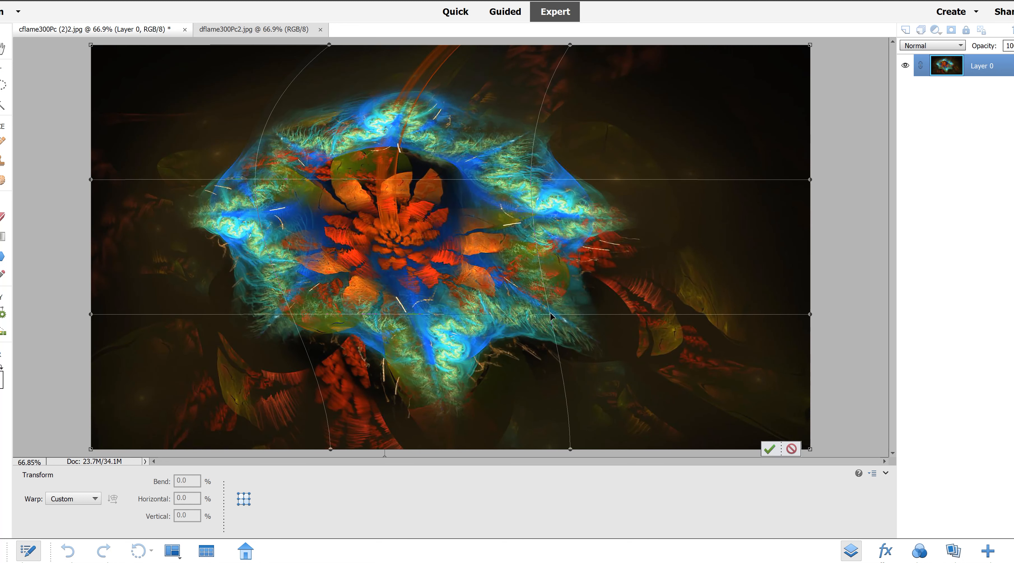
drag(551, 313, 559, 247)
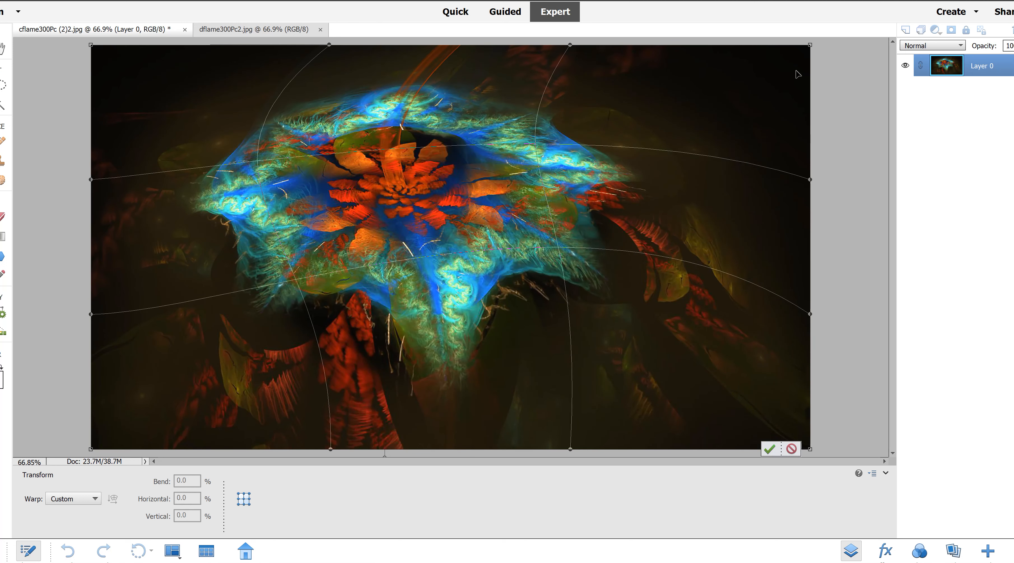
drag(810, 47, 478, 257)
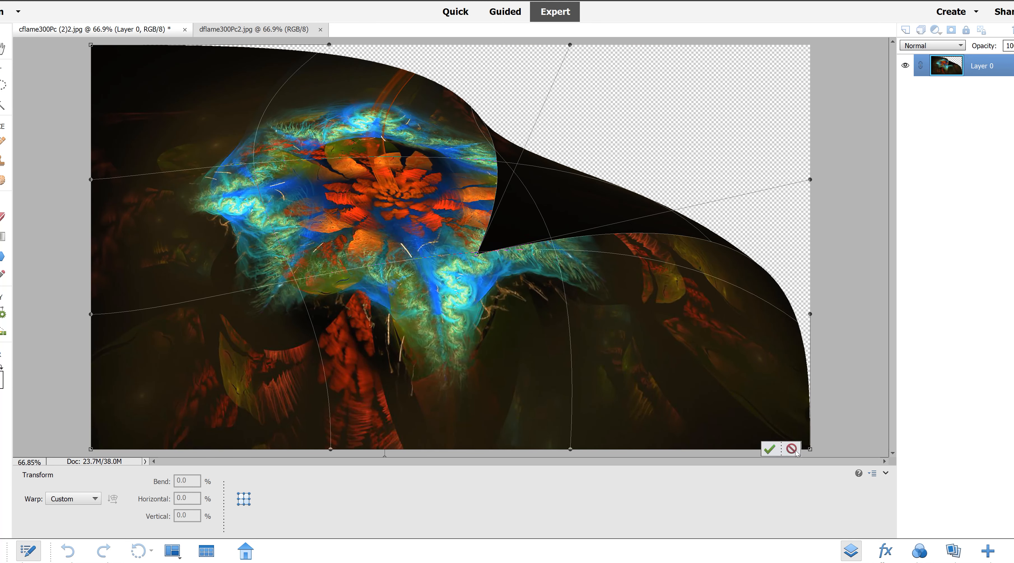
click(794, 452)
click(792, 449)
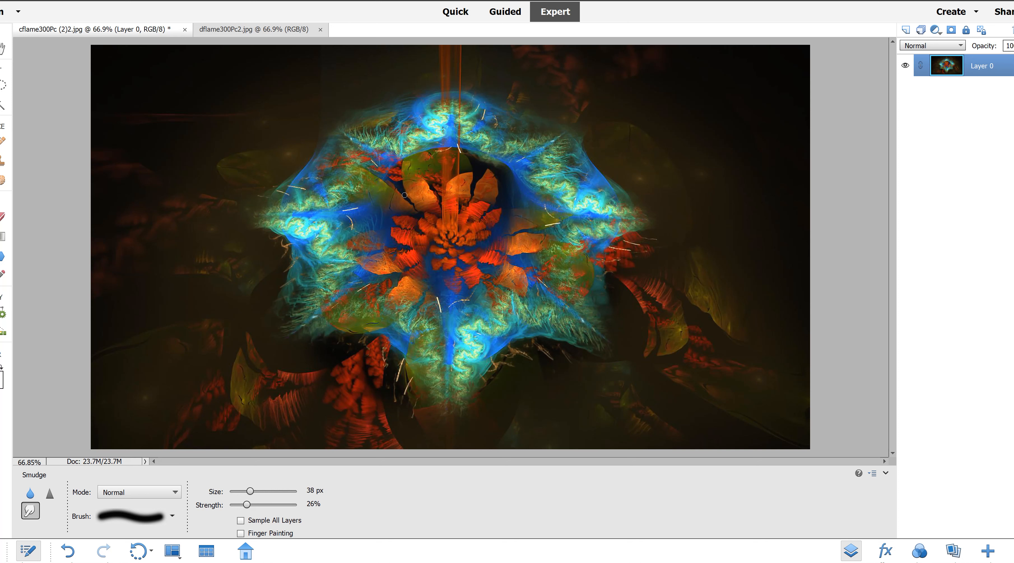
- Try the Hue/Saturation adjustment on Layer 0, shifting the hue and opening the list of color ranges, and cancel it
click(75, 2)
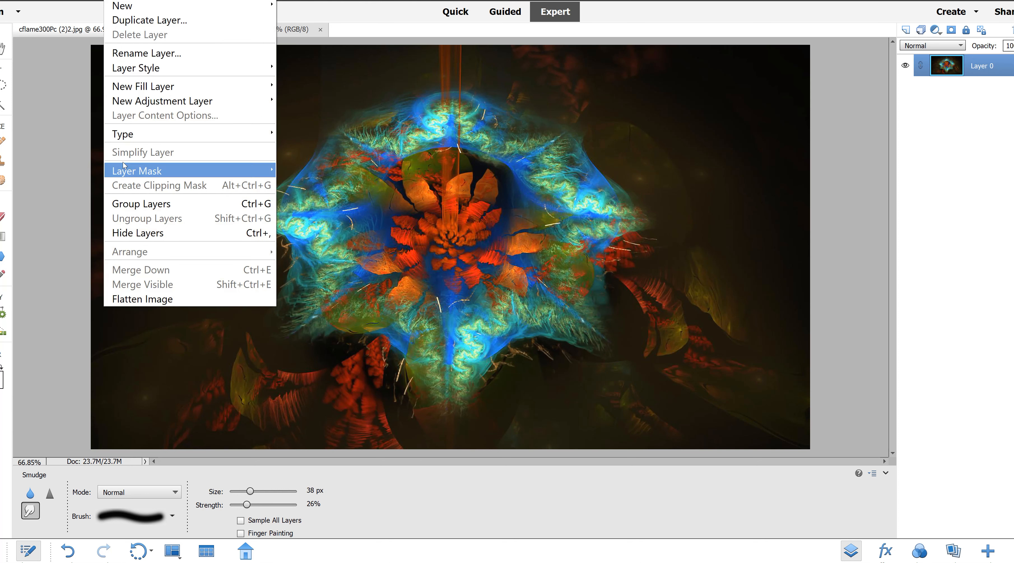
mouse_move(46, 1)
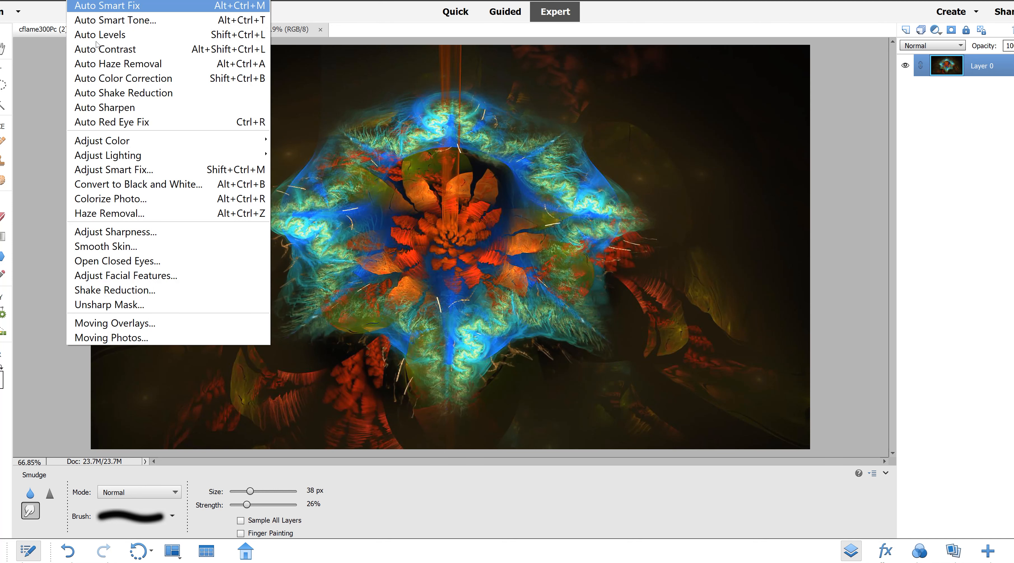
mouse_move(193, 149)
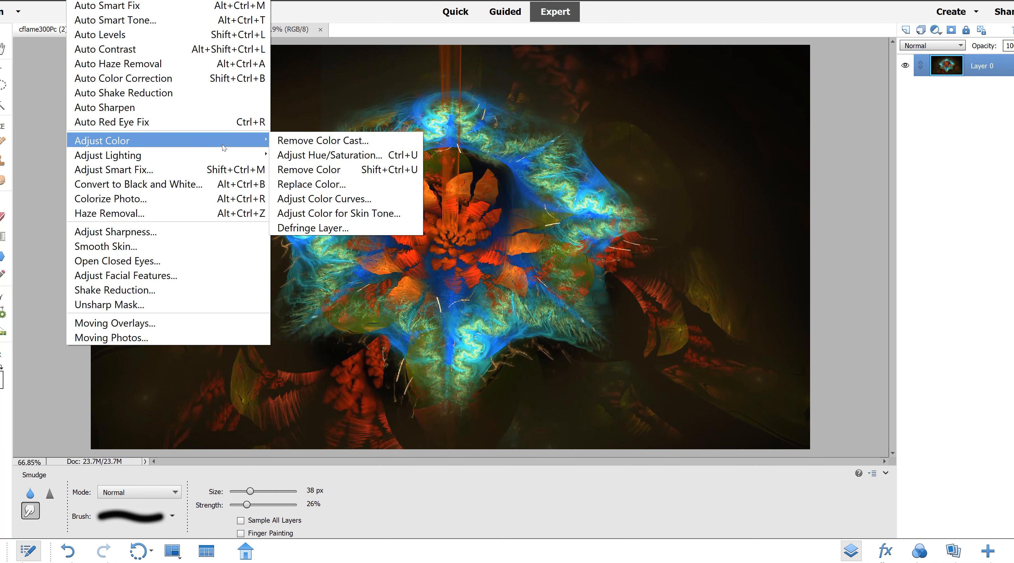
click(320, 158)
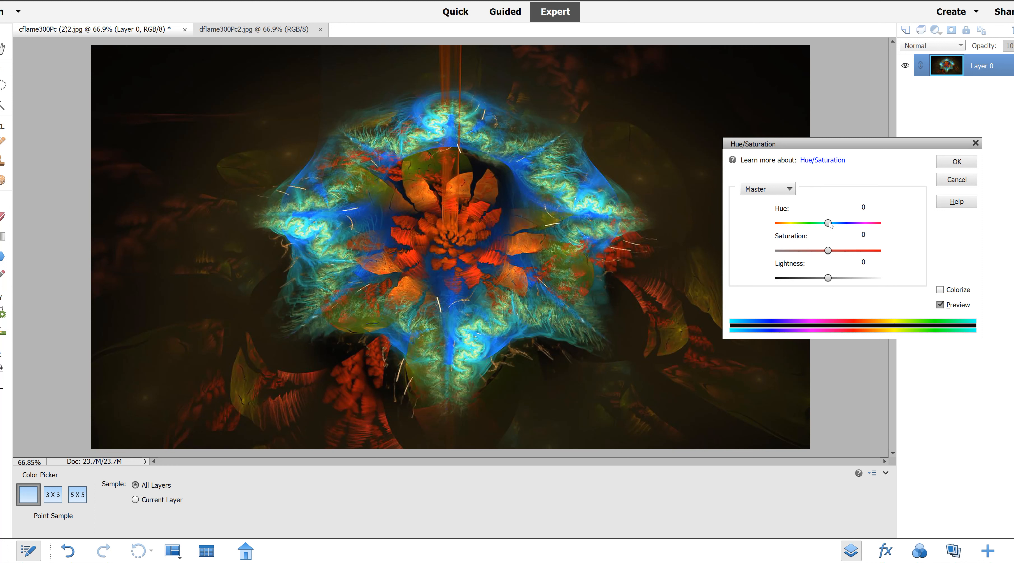
mouse_move(844, 221)
mouse_down()
mouse_move(866, 225)
mouse_move(794, 228)
mouse_move(828, 233)
mouse_up()
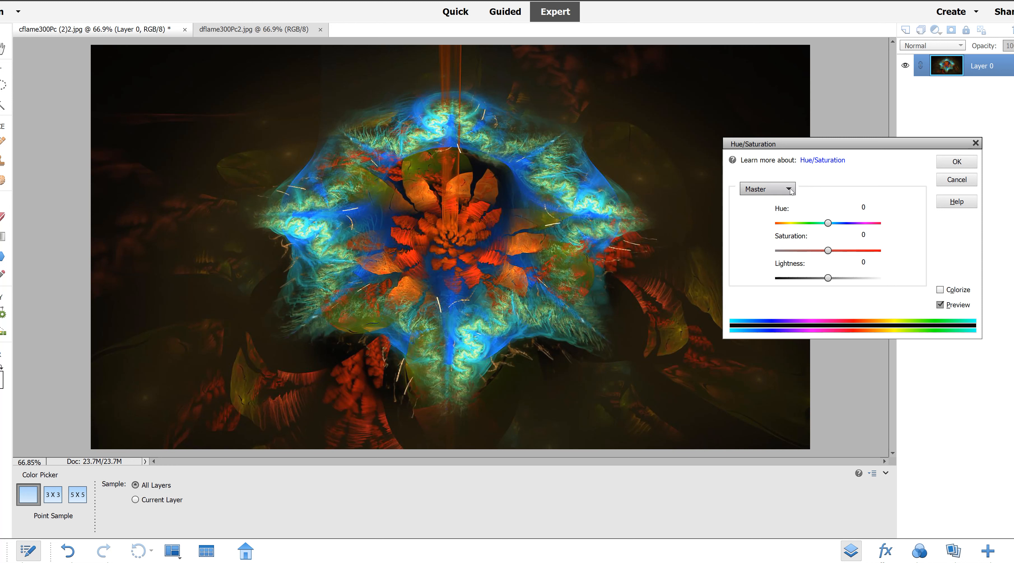
click(765, 189)
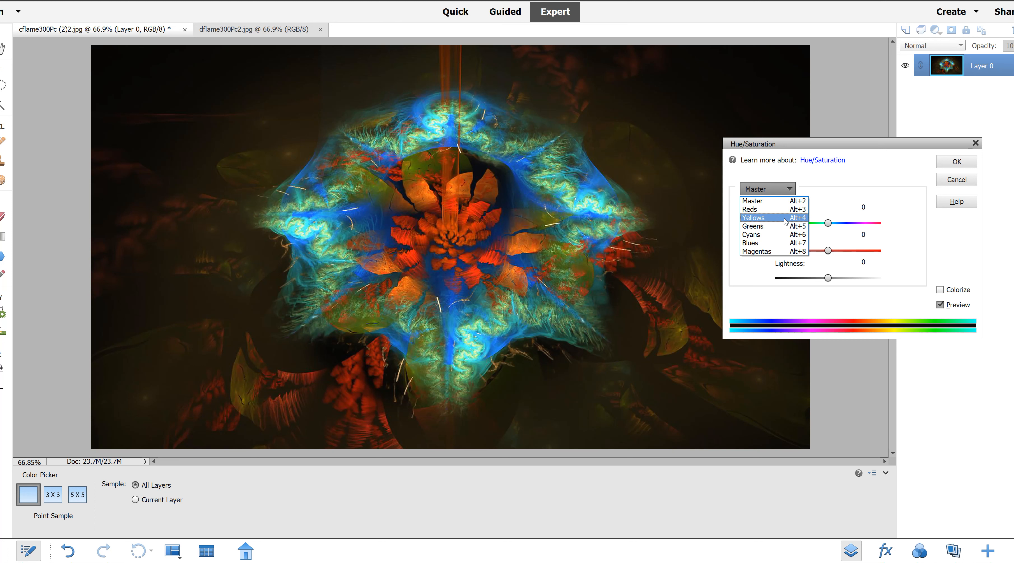
click(964, 181)
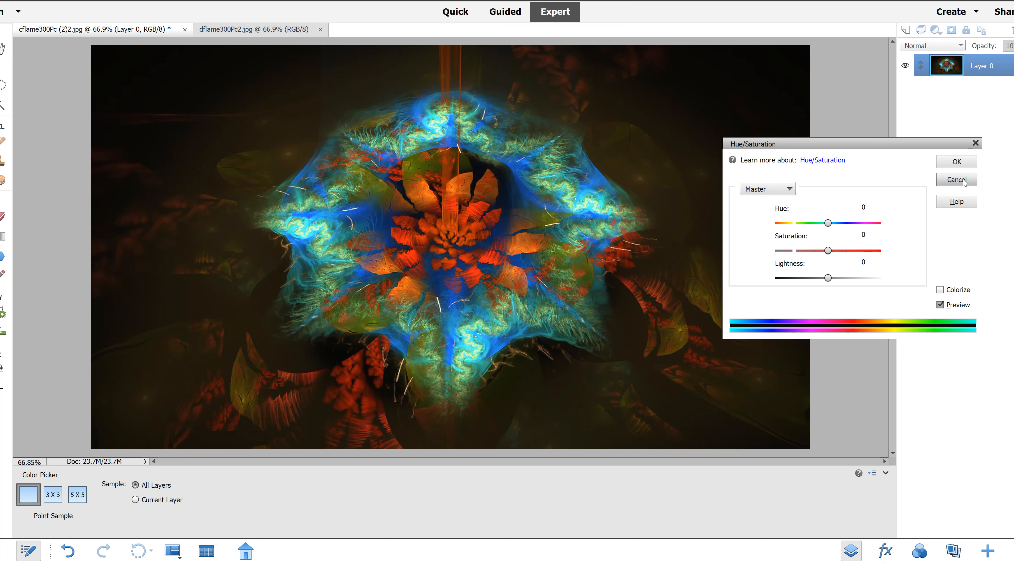
click(964, 181)
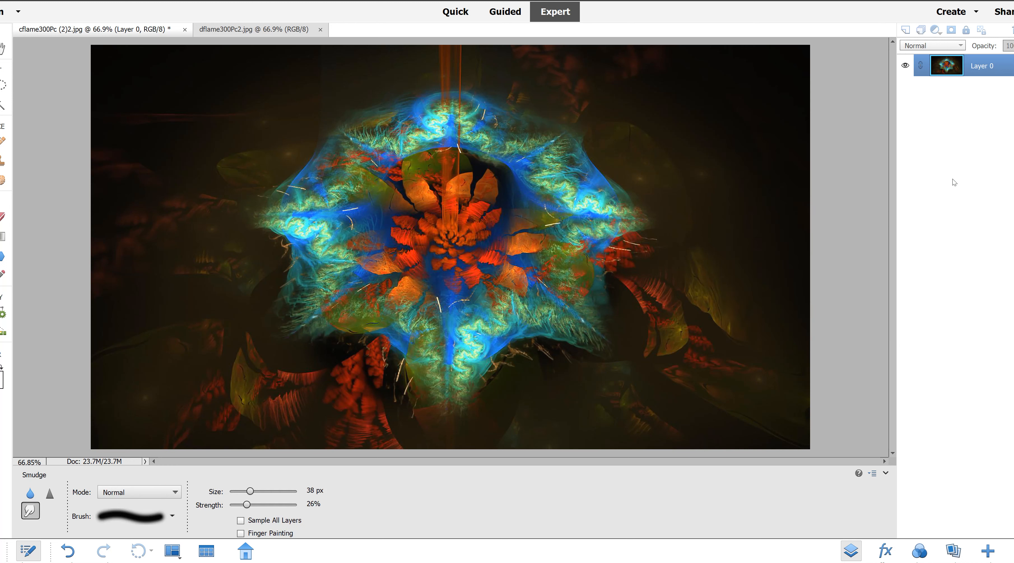
- Try the Spherize distort filter on Layer 0 with amounts of -100% and 100%, and cancel it
click(173, 3)
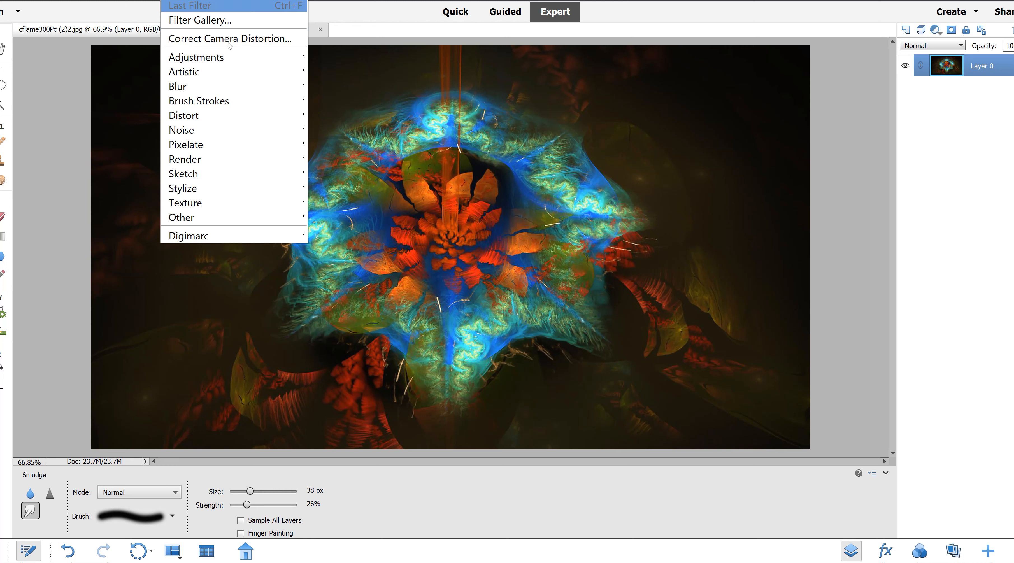
mouse_move(249, 58)
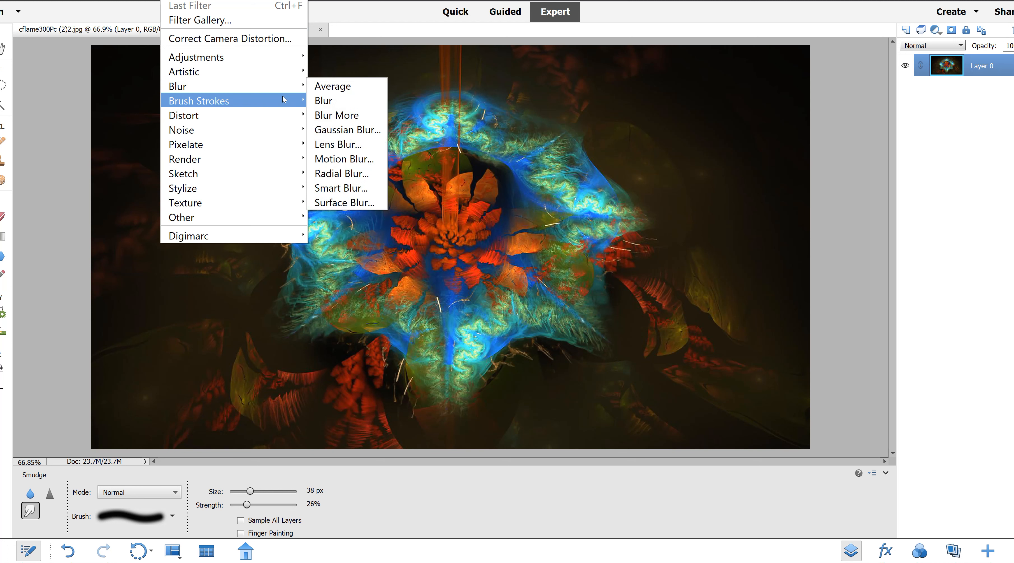
mouse_move(283, 99)
mouse_move(281, 120)
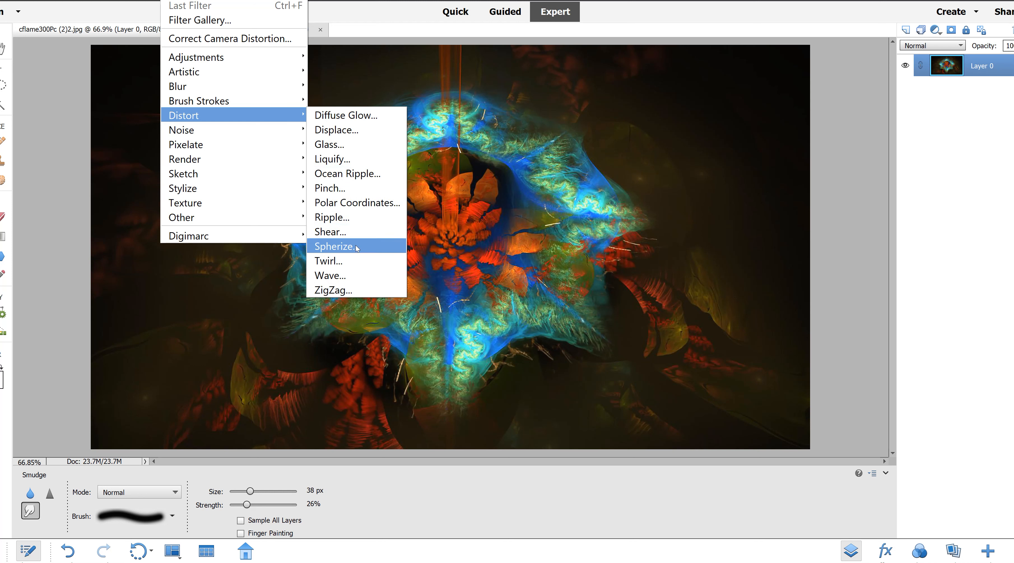
click(373, 246)
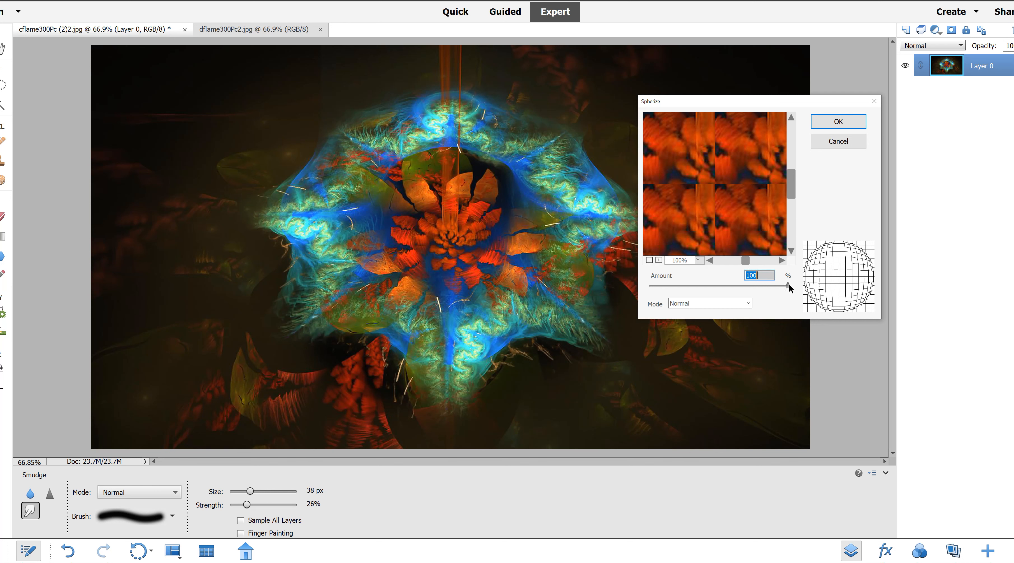
drag(789, 286, 650, 290)
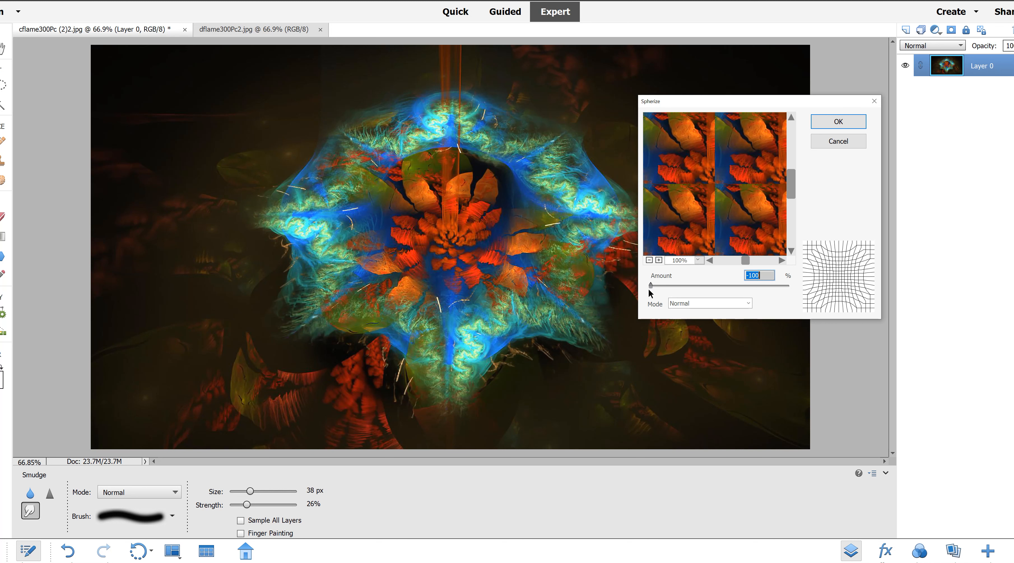
drag(650, 290, 797, 288)
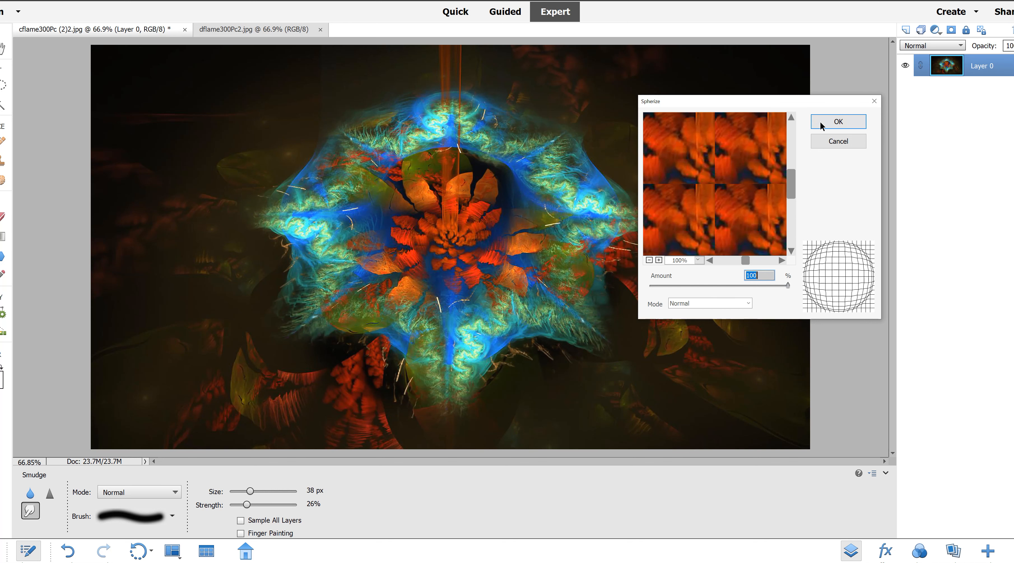
click(839, 141)
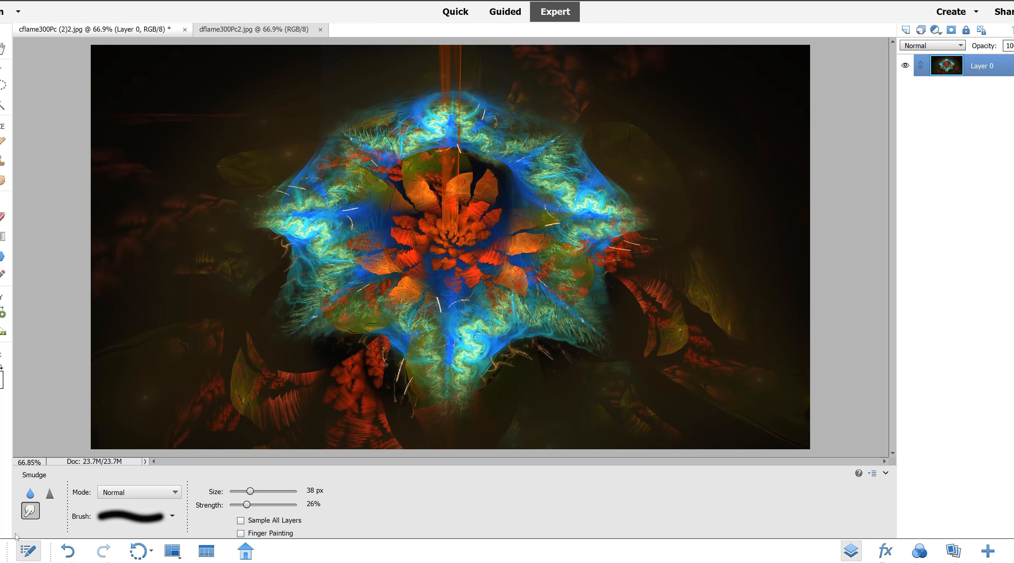
- Bring up dflame300Pc2.jpg from the open files and place cflame300Pc (2)2.jpg over it as a new layer
click(3, 551)
click(138, 509)
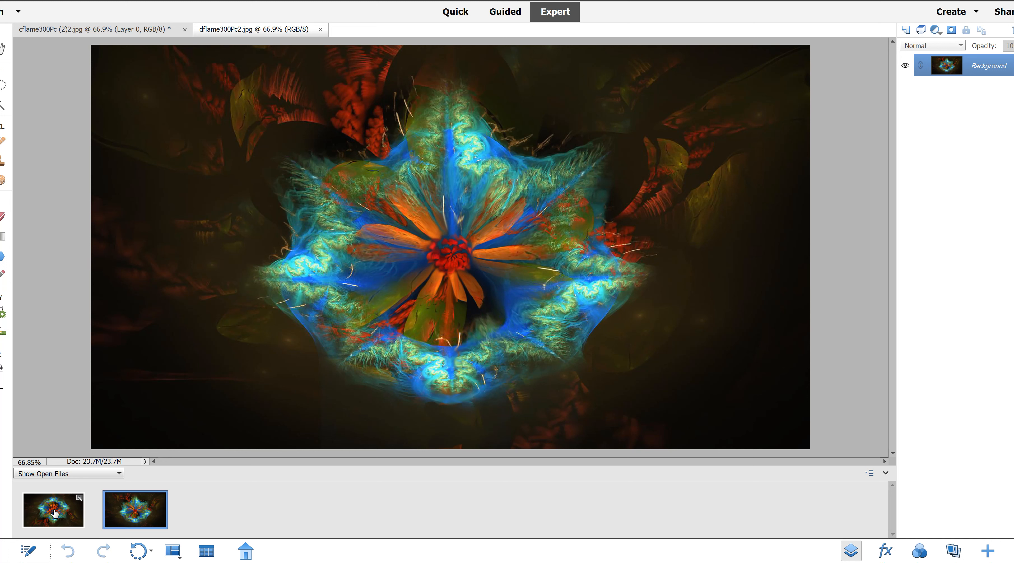
drag(55, 512, 576, 168)
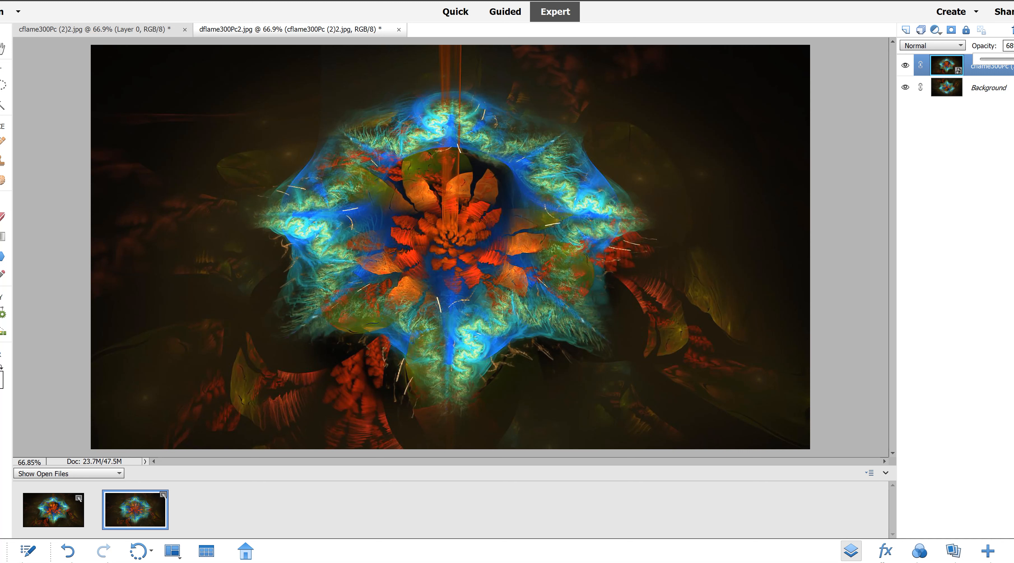
- Blend the placed flame layer at 68% opacity over the background, and restore it to full opacity
click(1010, 67)
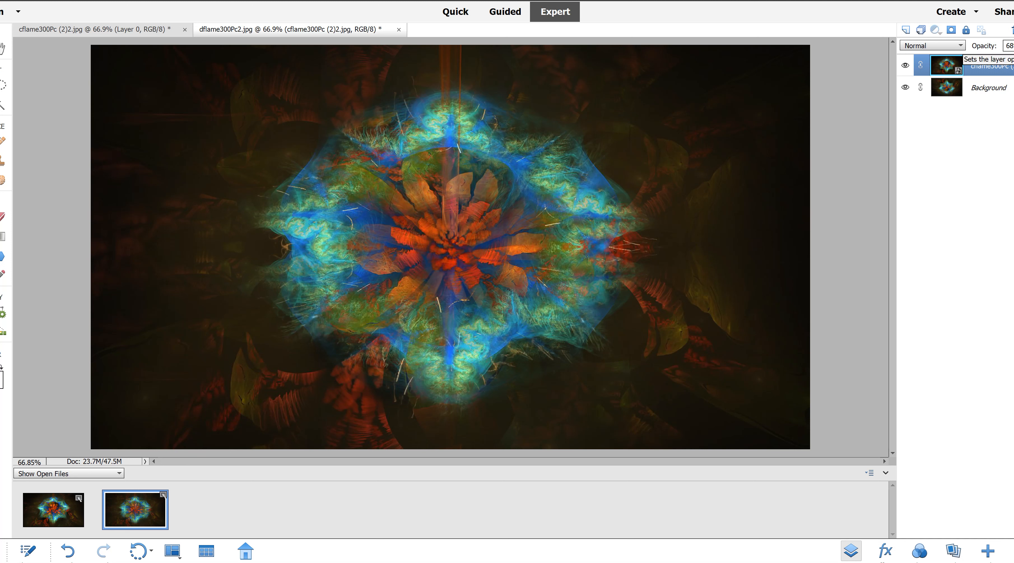
click(1012, 45)
drag(1009, 58, 1013, 59)
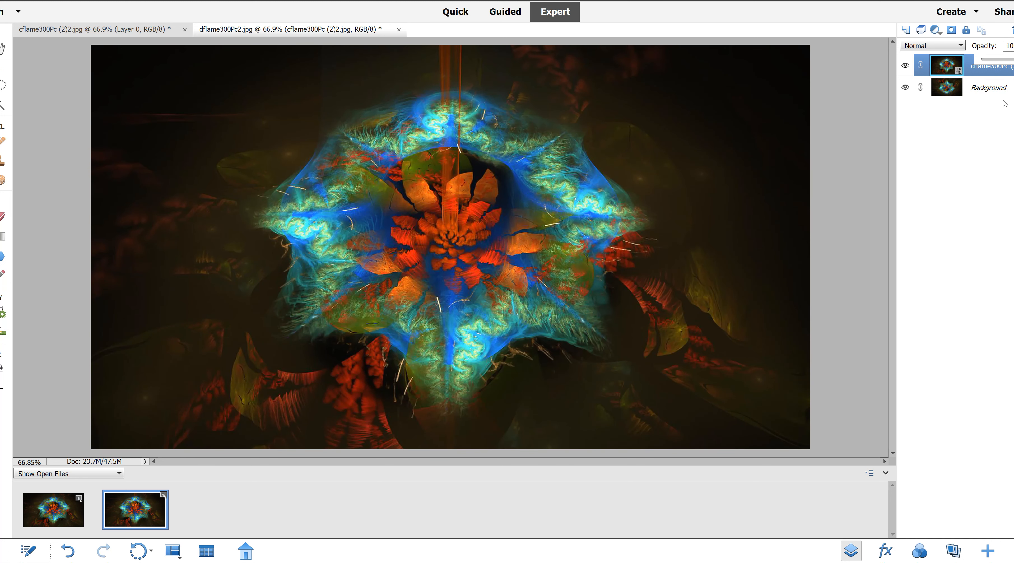
- Delete the placed layer cflame300Pc (2)2.jpg from dflame300Pc2.jpg
click(1012, 30)
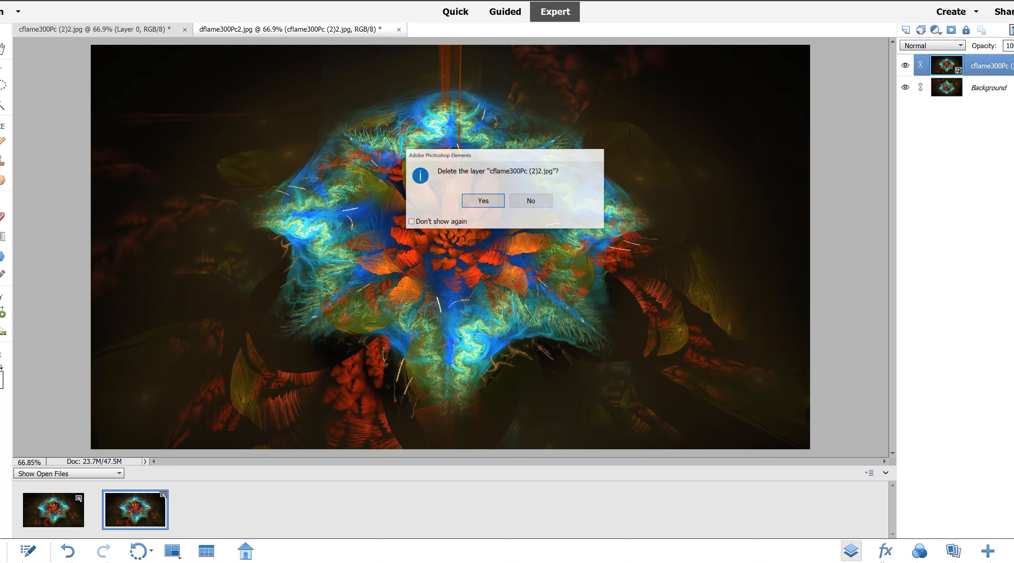
click(483, 200)
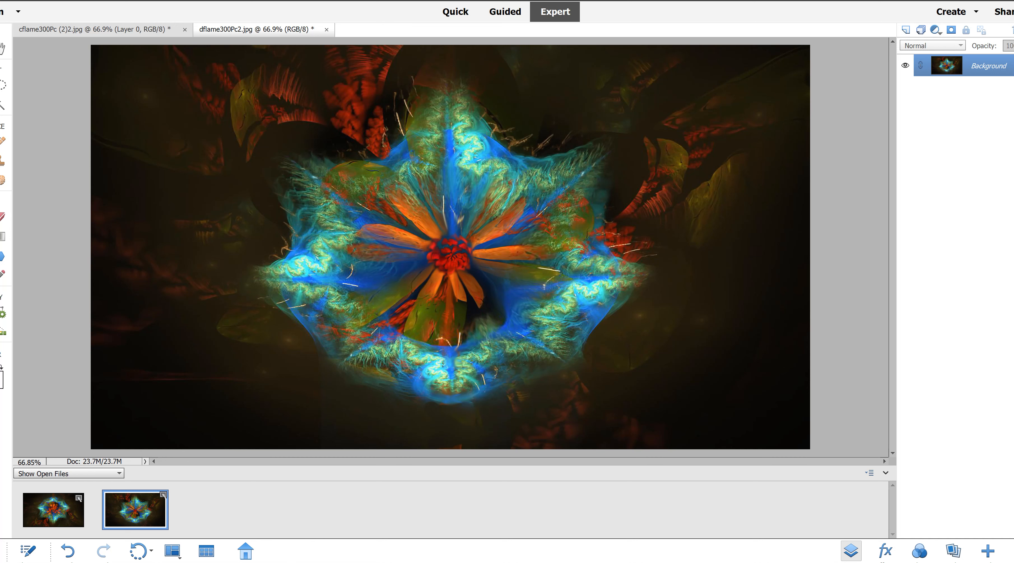
- Switch to the Photos app and view the image aDemo Flower2.jpg
mouse_move(289, 562)
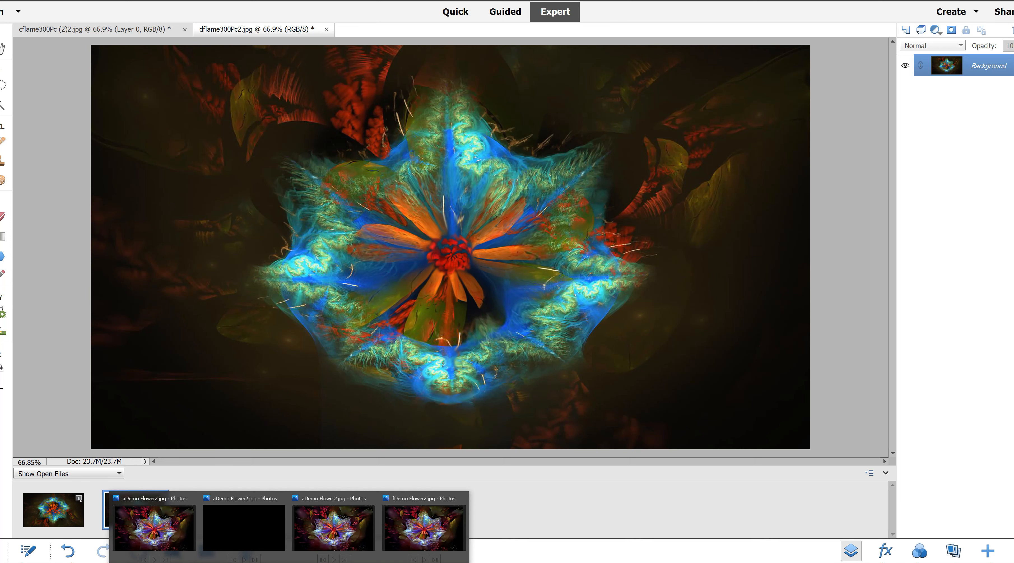
click(317, 534)
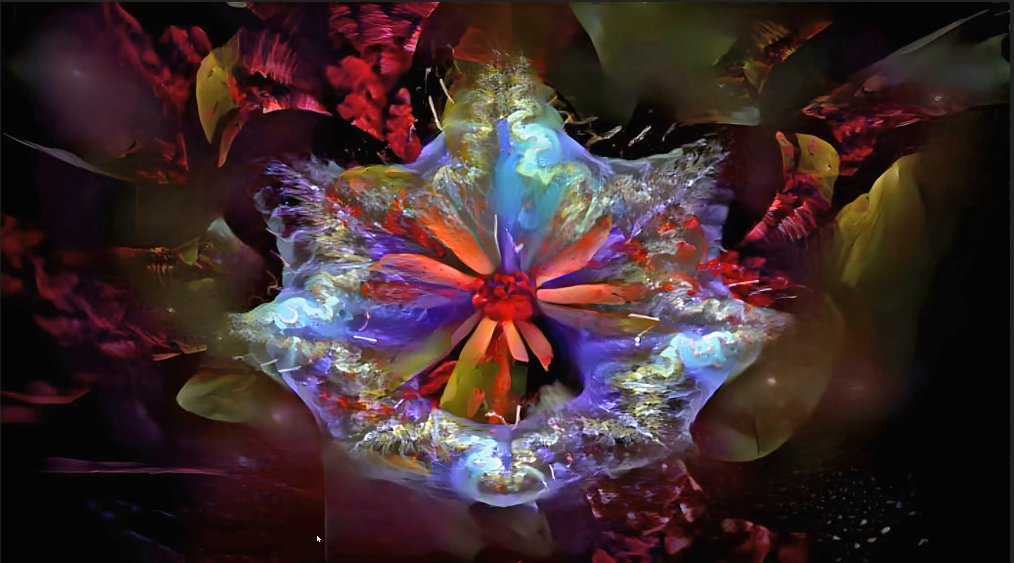